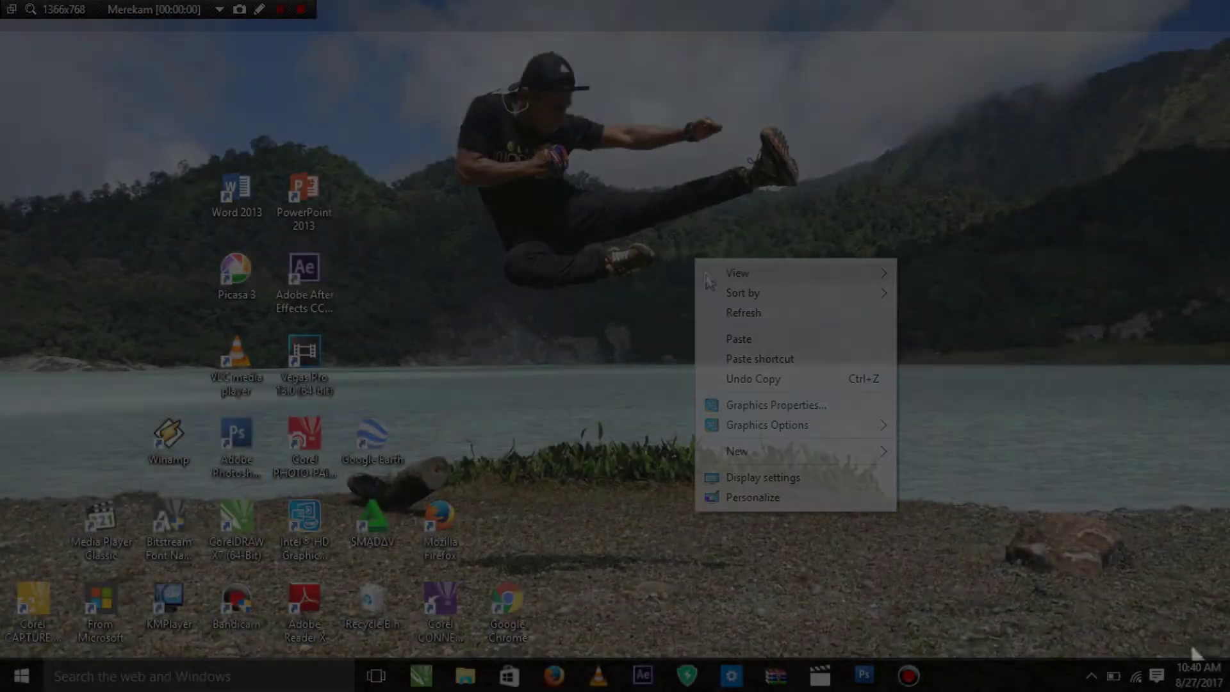
Refresh the Windows desktop four times, then return to the Photoshop photo window.
click(728, 314)
right_click(728, 314)
click(753, 370)
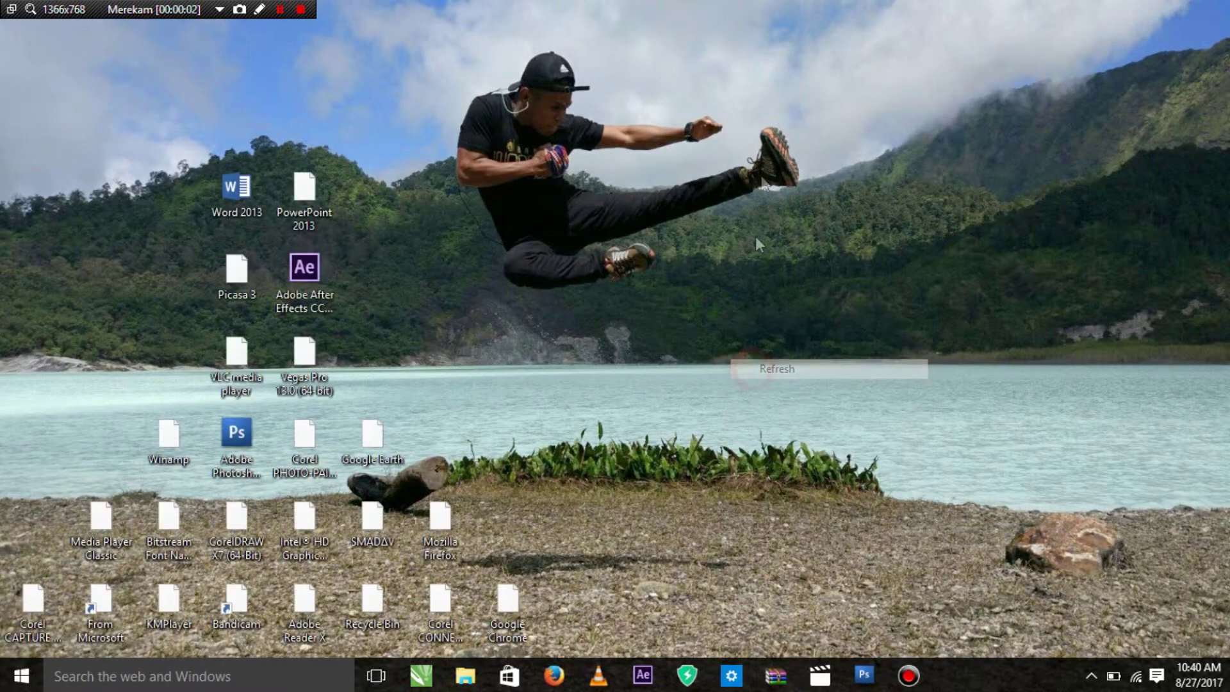
right_click(770, 132)
click(786, 187)
right_click(786, 187)
click(806, 241)
right_click(806, 240)
click(824, 289)
click(864, 675)
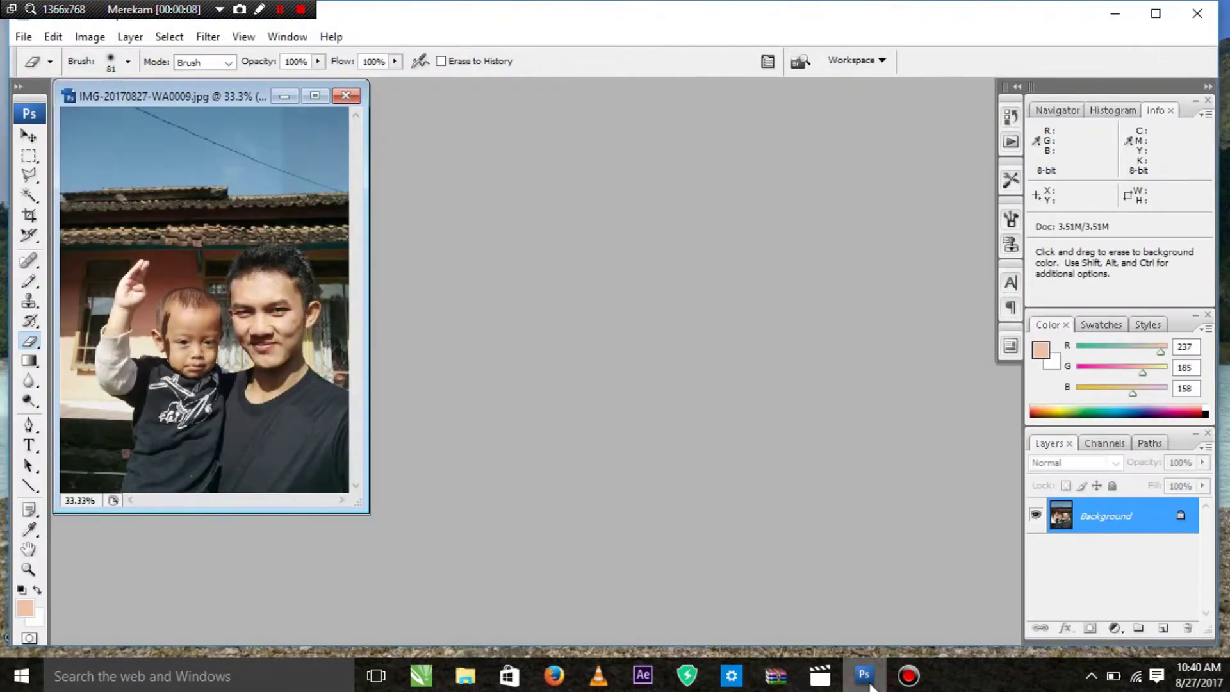
Separate the two IMG-20170827-WA0009.jpg windows and enlarge the left one to fill the workspace.
drag(226, 94, 670, 140)
drag(231, 98, 236, 109)
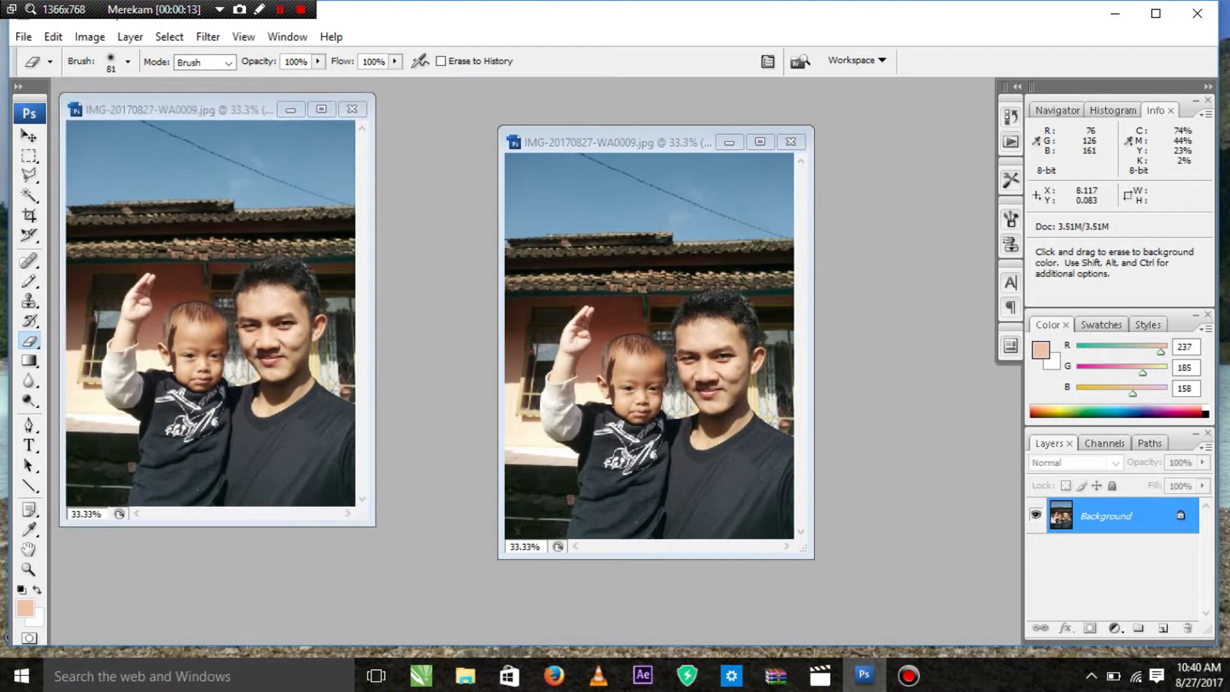
drag(368, 522, 845, 642)
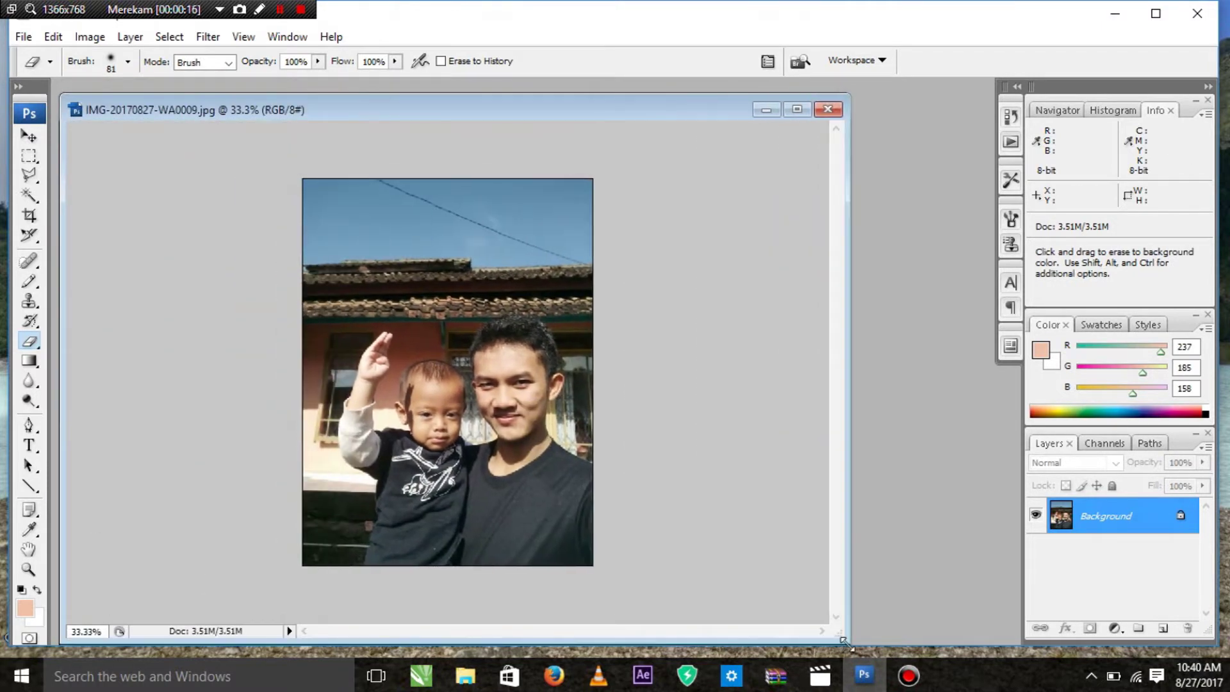
Zoom the enlarged copy in on the faces and back out, then move it aside.
key(ctrl+0)
key(ctrl+plus)
key(ctrl+plus)
key(ctrl+plus)
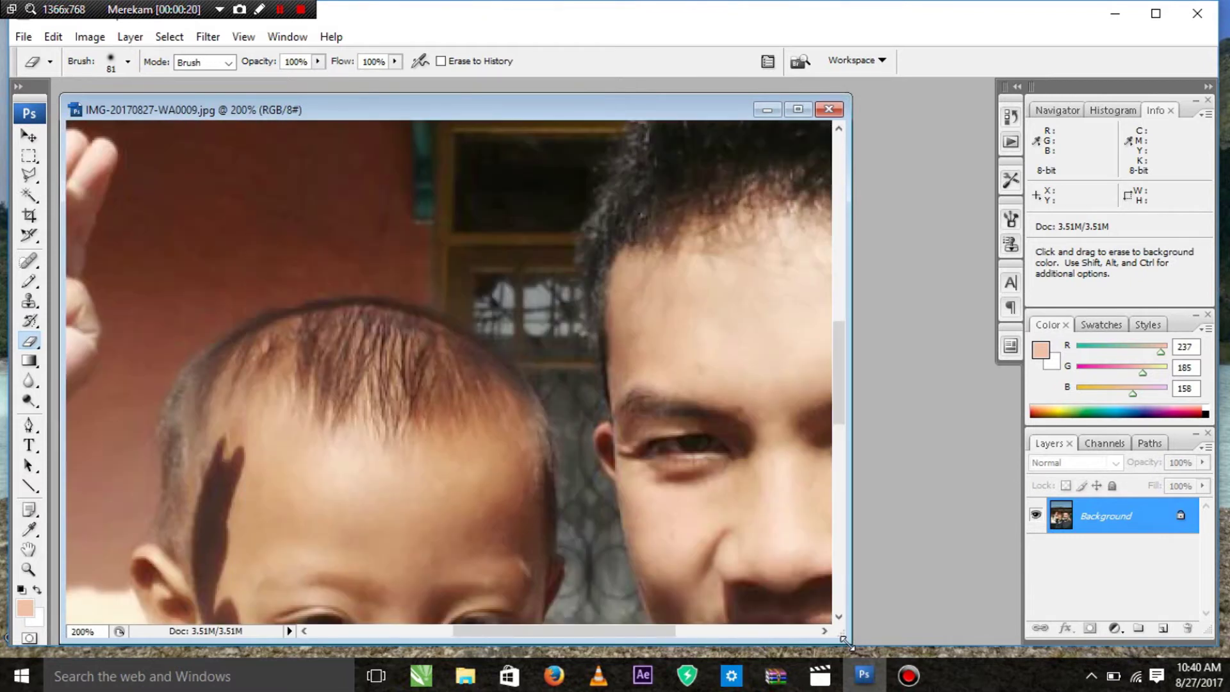
scroll(605, 564, down, 2)
key(ctrl+minus)
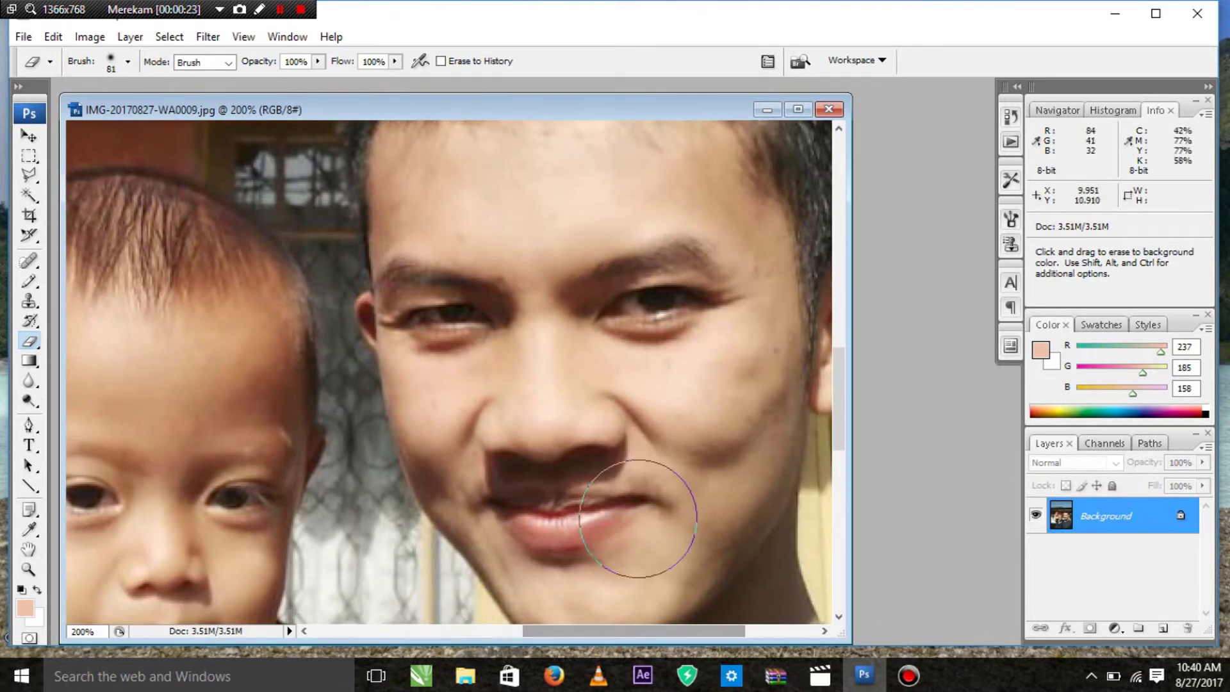
scroll(637, 518, down, 1)
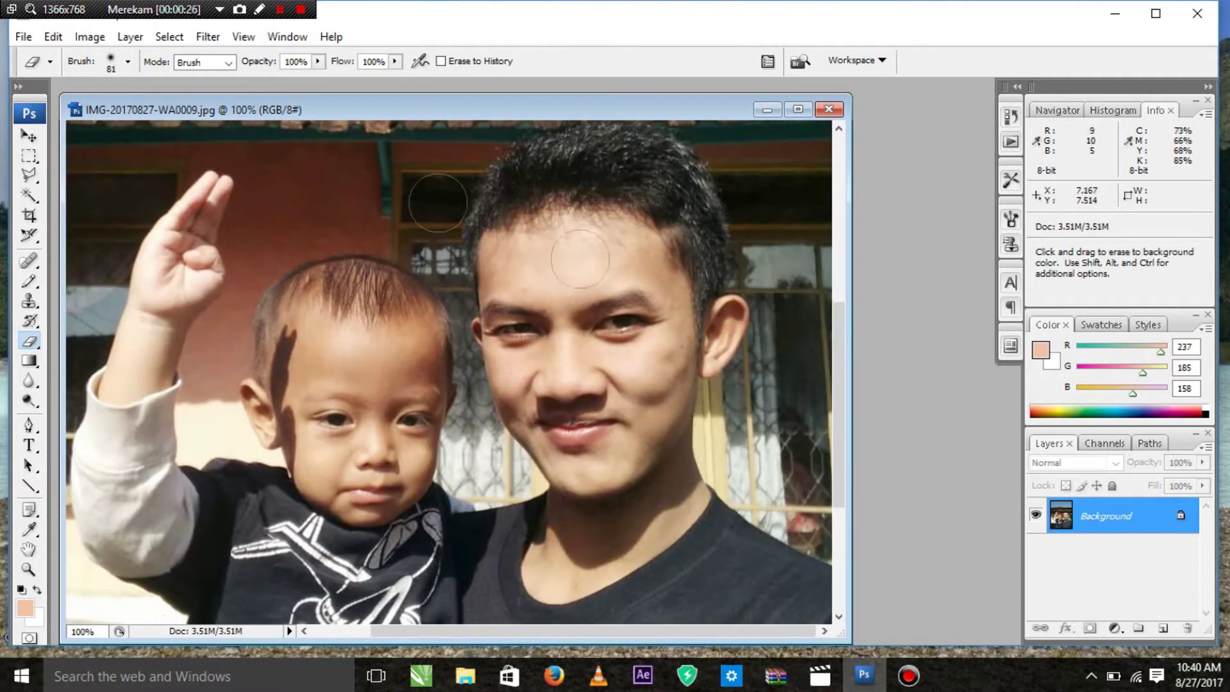
drag(456, 112, 293, 106)
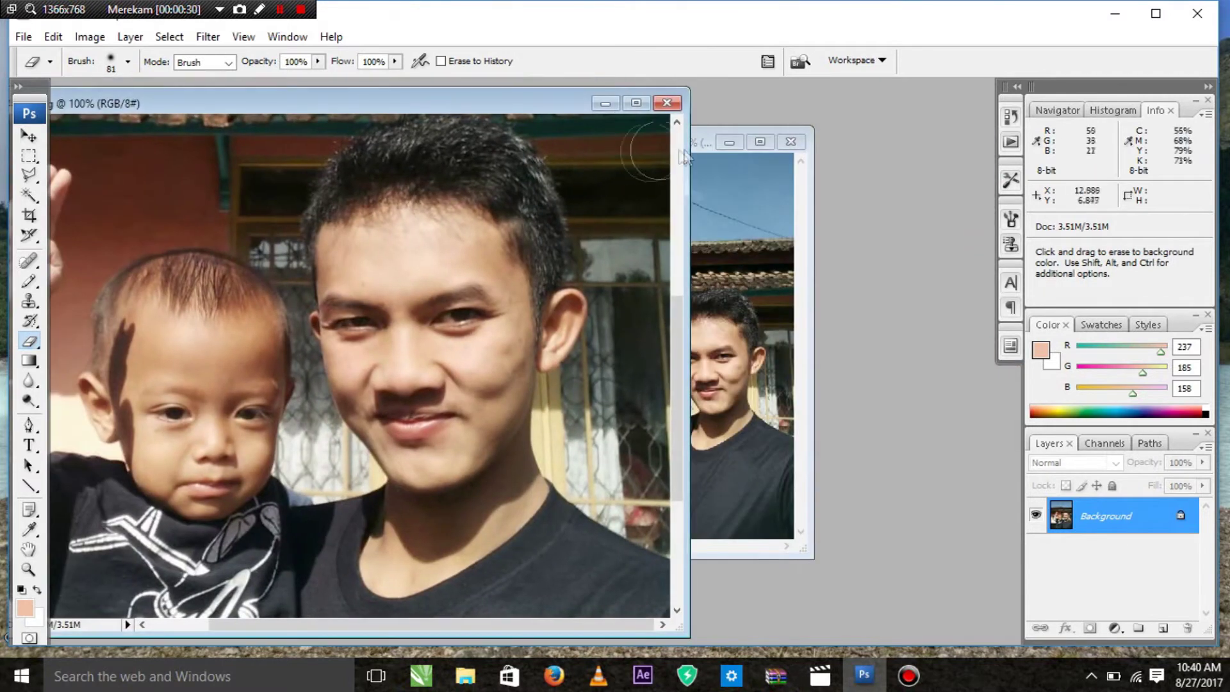
Enlarge the second photo copy's window and zoom it to 100% on both faces.
click(702, 144)
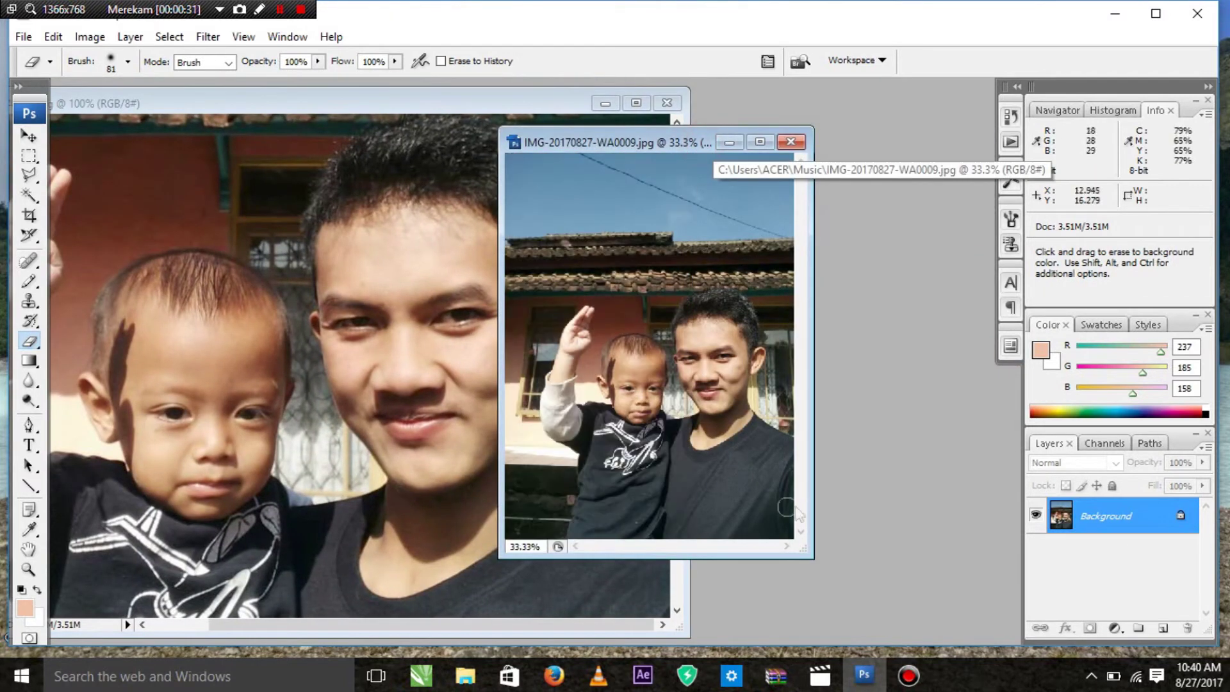
drag(812, 556, 959, 639)
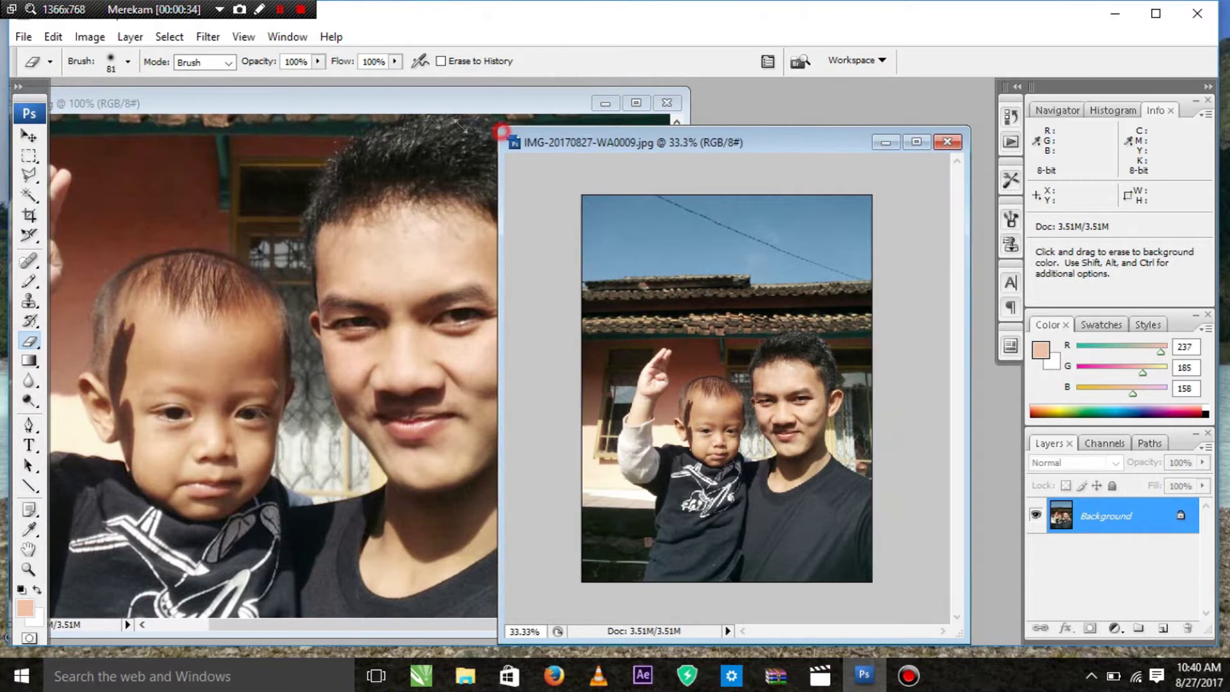
drag(499, 128, 353, 79)
key(ctrl+plus)
key(ctrl+plus)
key(ctrl+plus)
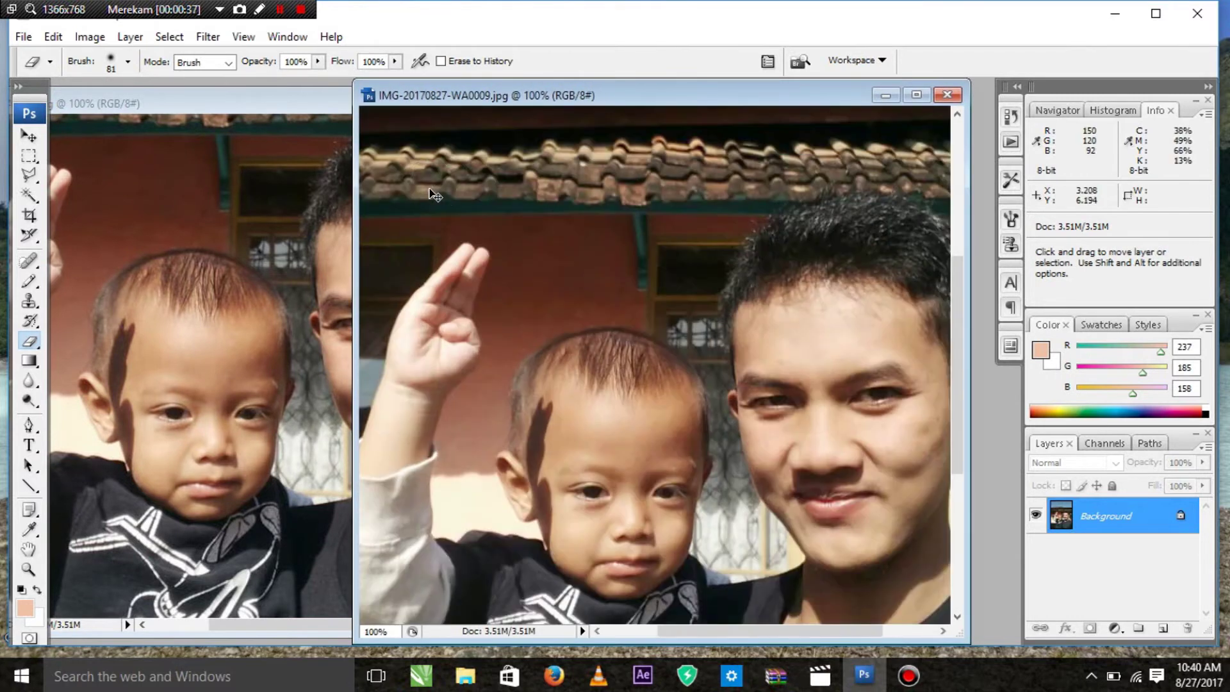
scroll(522, 234, down, 1)
scroll(545, 267, down, 2)
scroll(545, 267, down, 1)
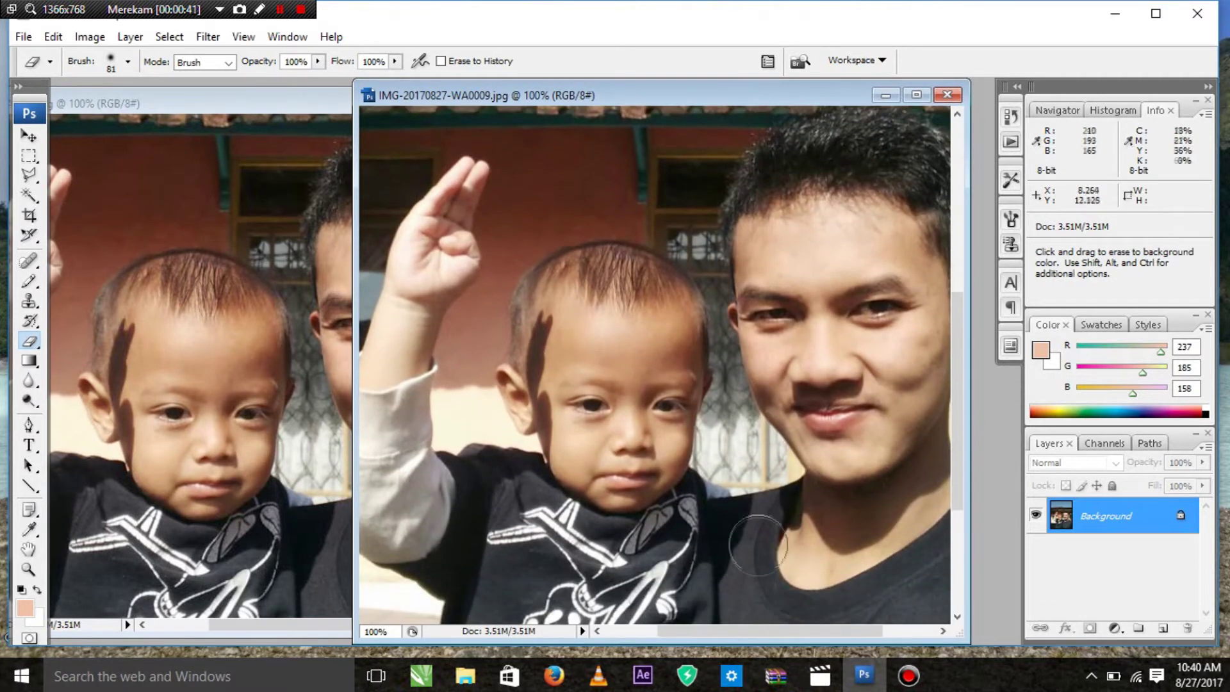
drag(759, 631, 794, 633)
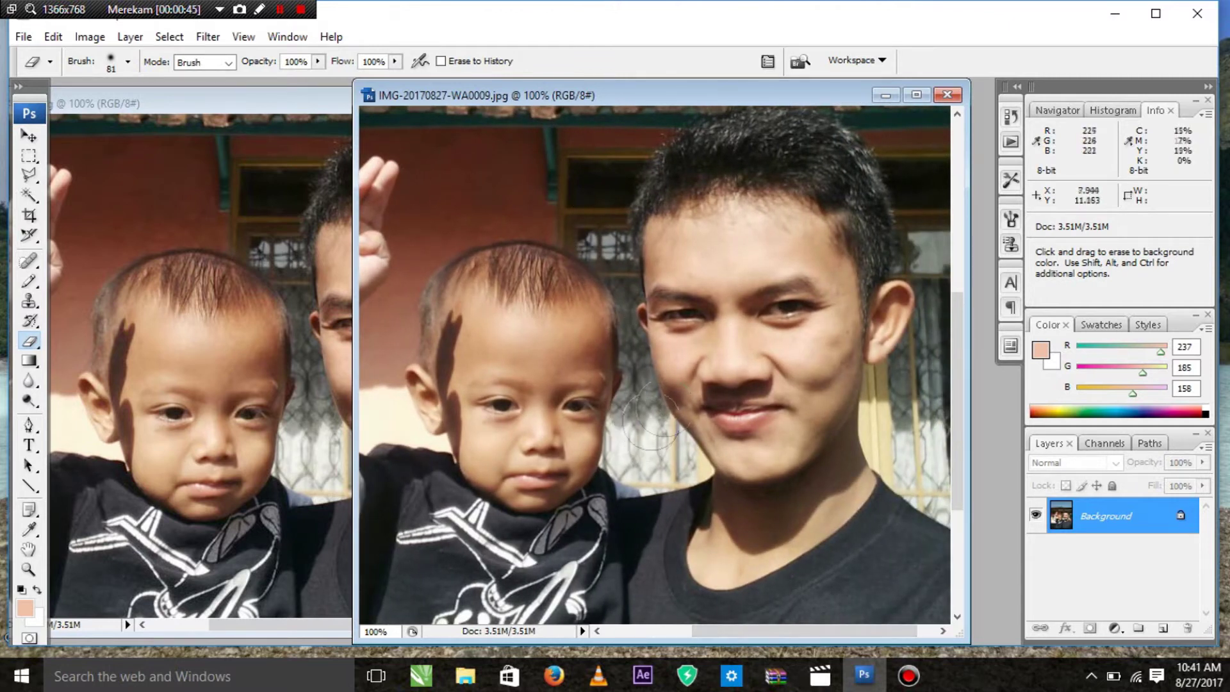
scroll(650, 420, down, 2)
click(28, 175)
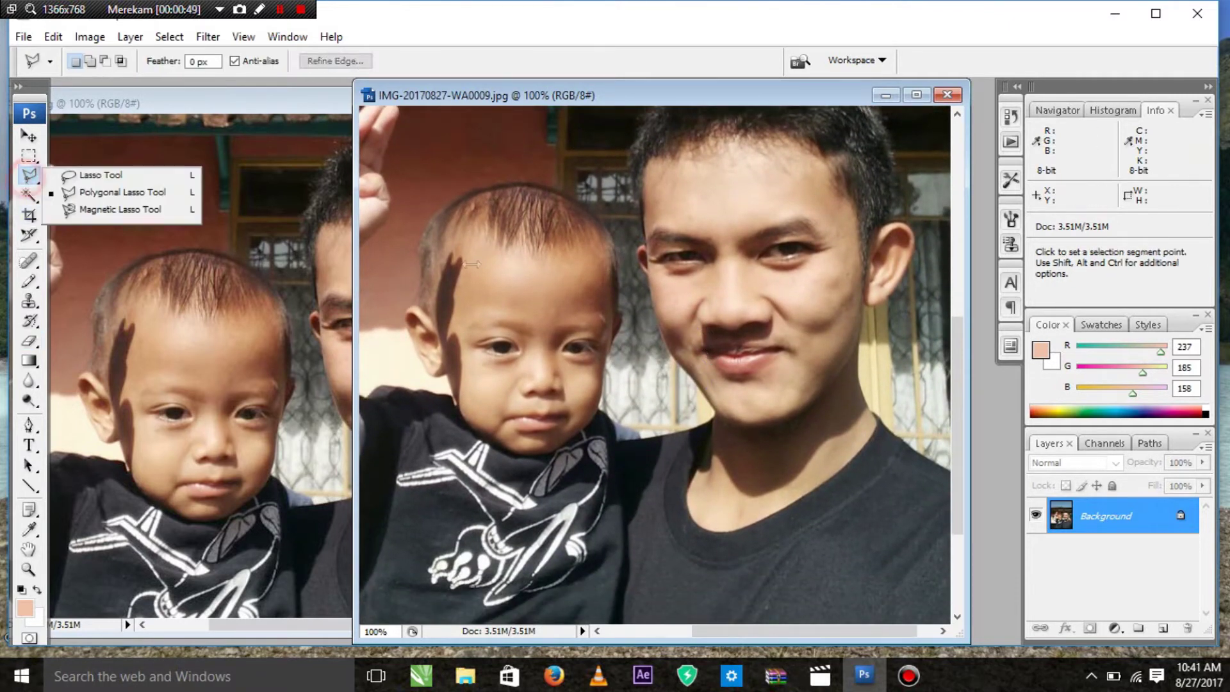
Convert the locked Background layer into an editable Layer 0.
scroll(660, 285, up, 1)
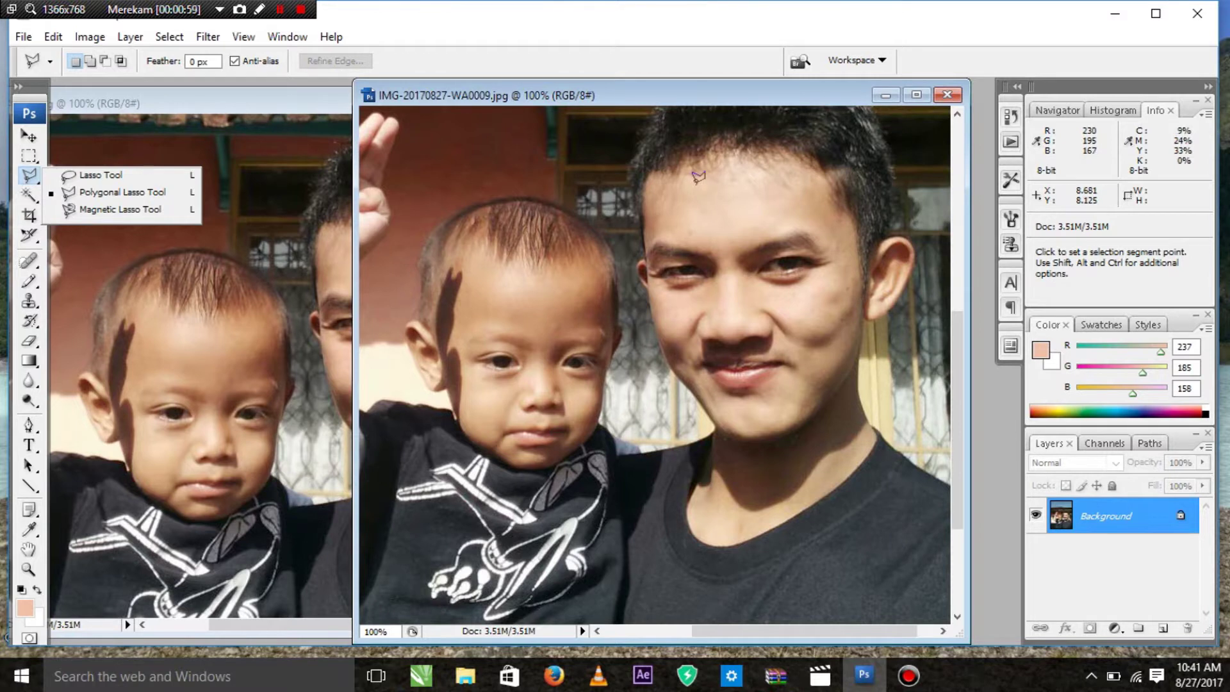
click(278, 18)
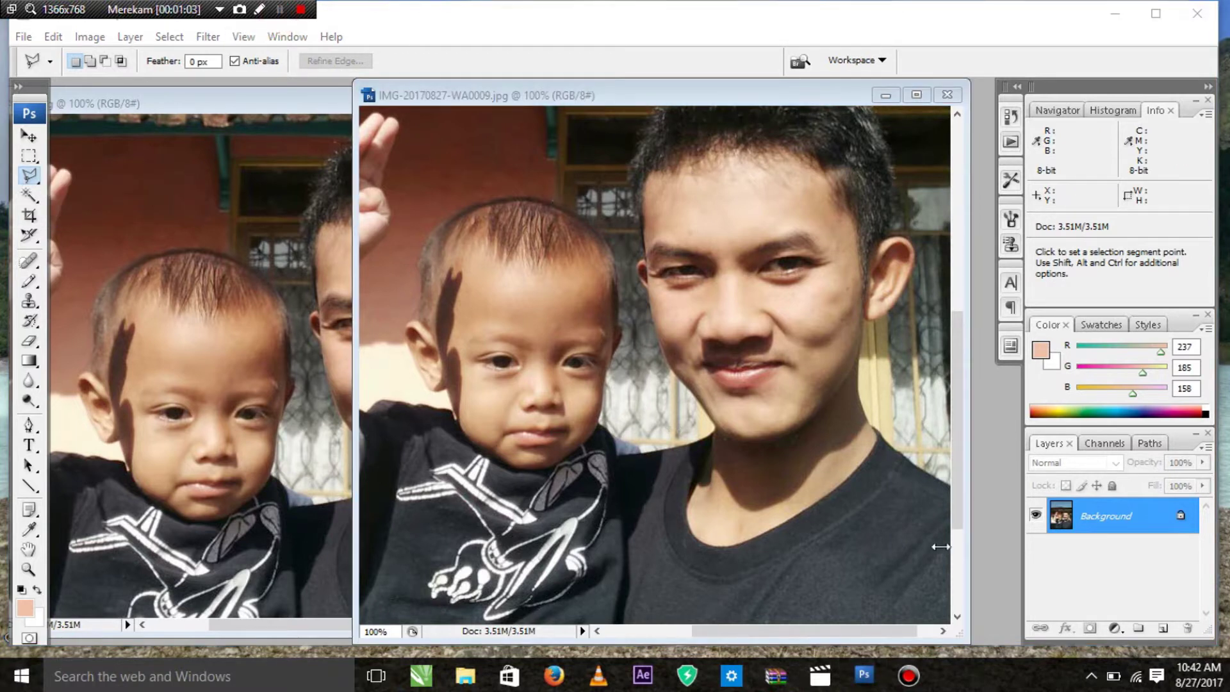
click(998, 447)
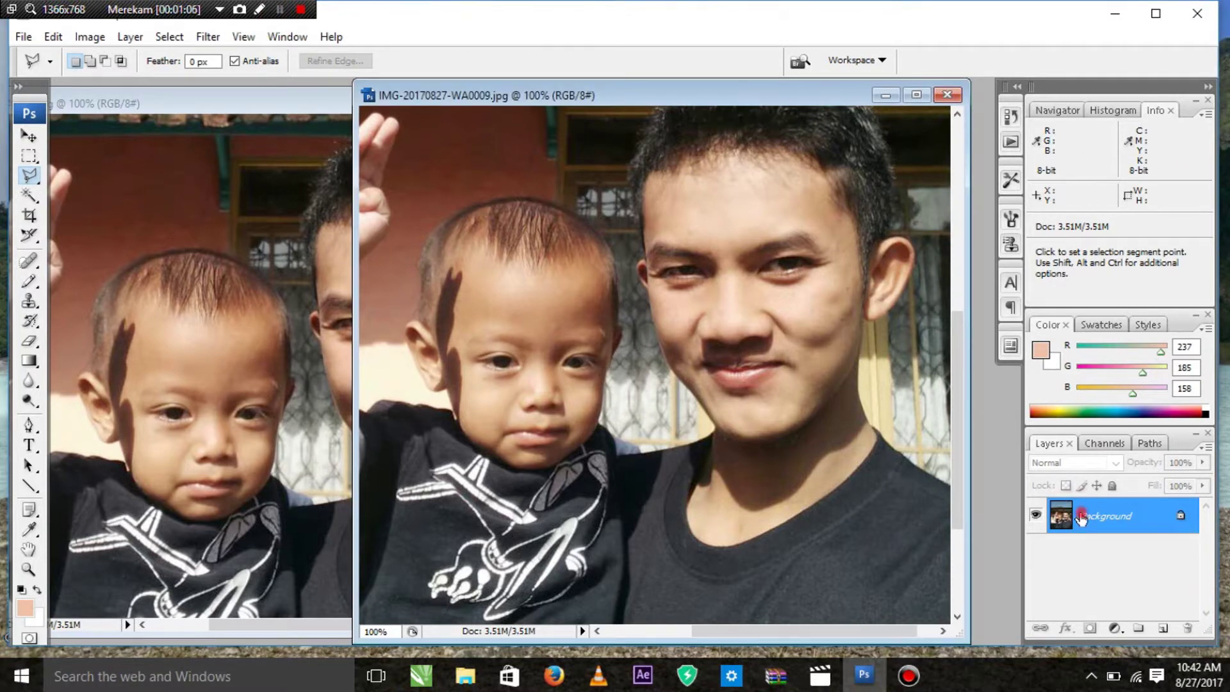
double_click(1081, 517)
click(767, 206)
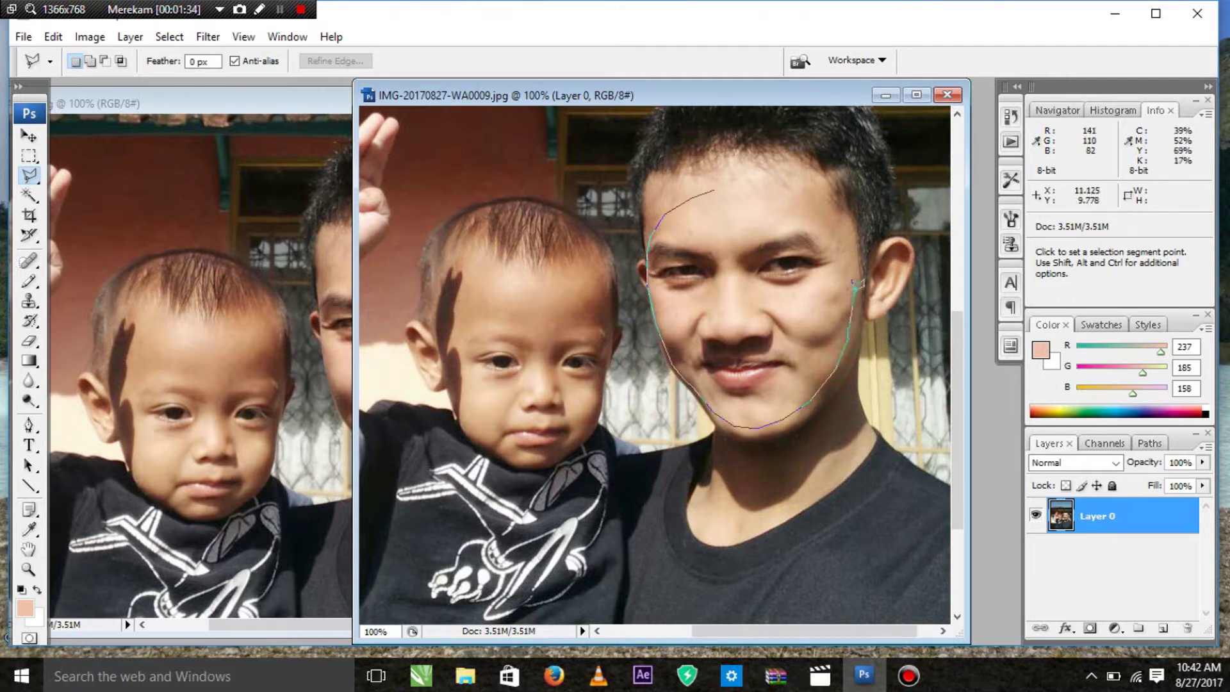
Finish selecting the man's face and drag it into the other photo as a new layer.
click(714, 190)
key(v)
drag(749, 308, 461, 328)
drag(238, 339, 239, 338)
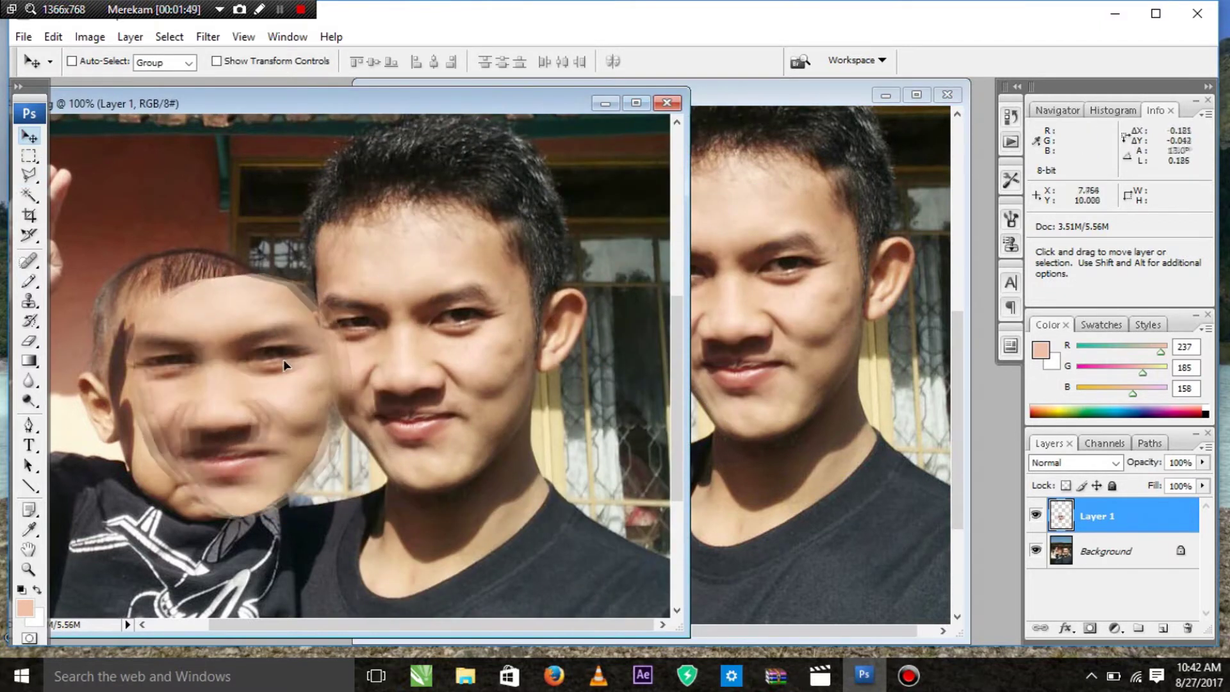
drag(296, 361, 282, 365)
Flip the pasted face horizontally, place it over the baby's face and scale it to fit.
key(ctrl+t)
drag(124, 402, 510, 393)
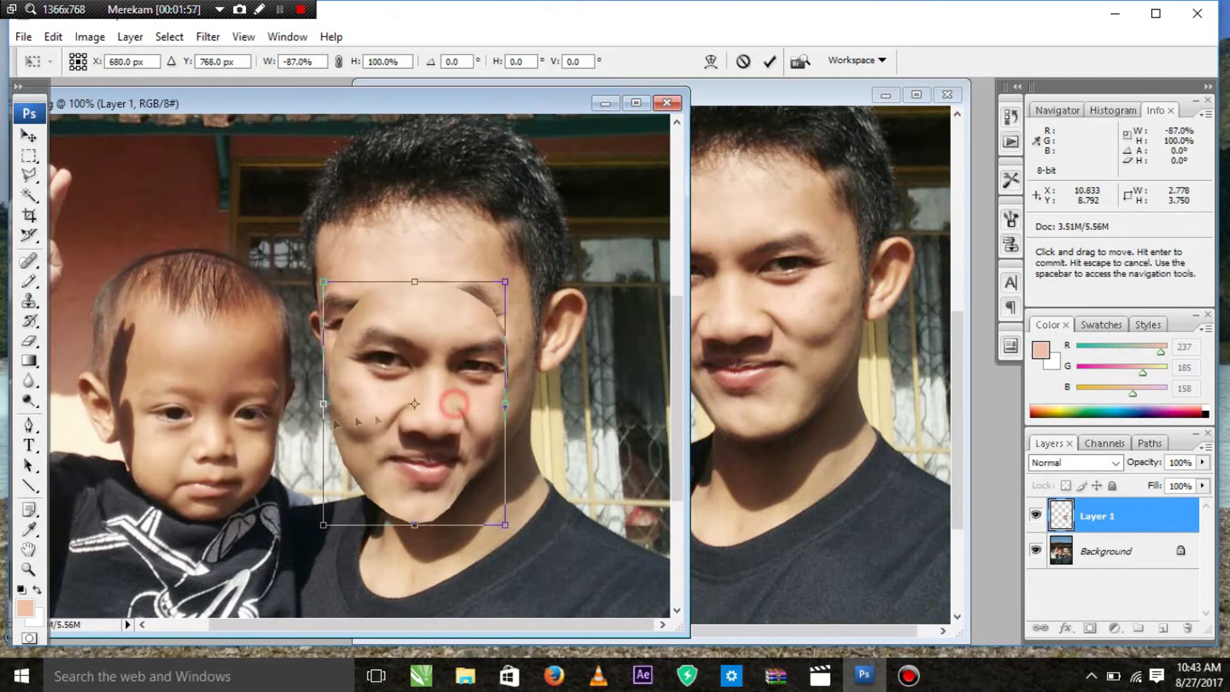
drag(454, 401, 240, 401)
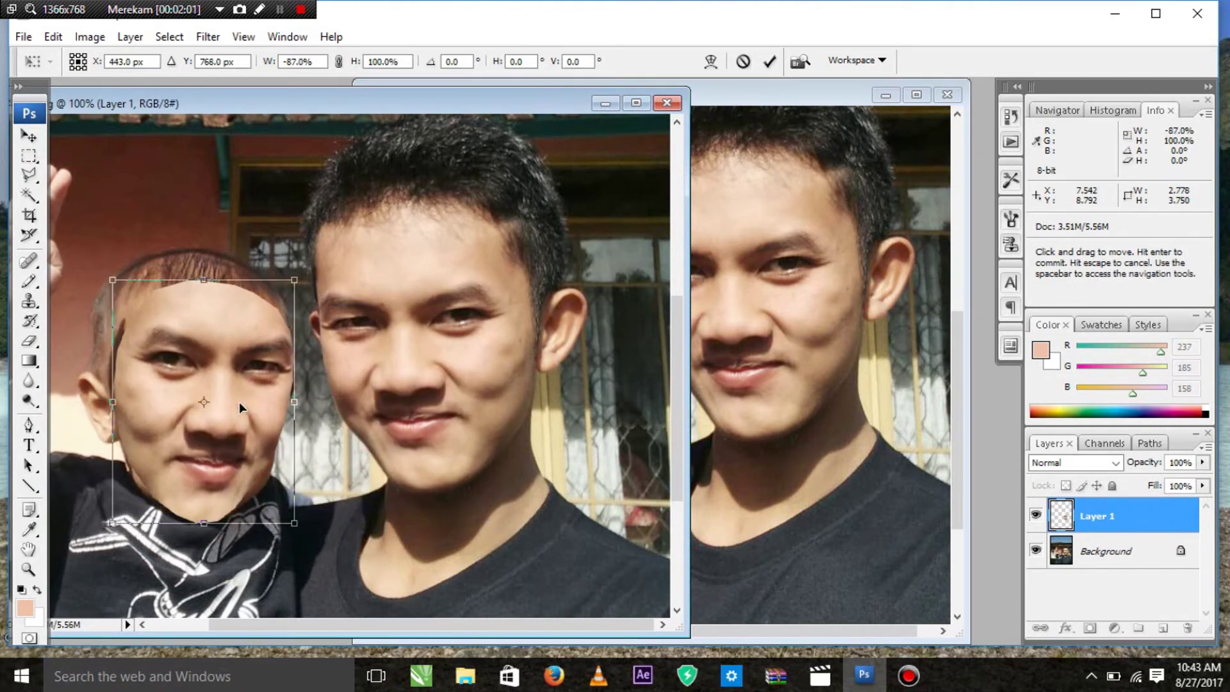
drag(294, 280, 273, 324)
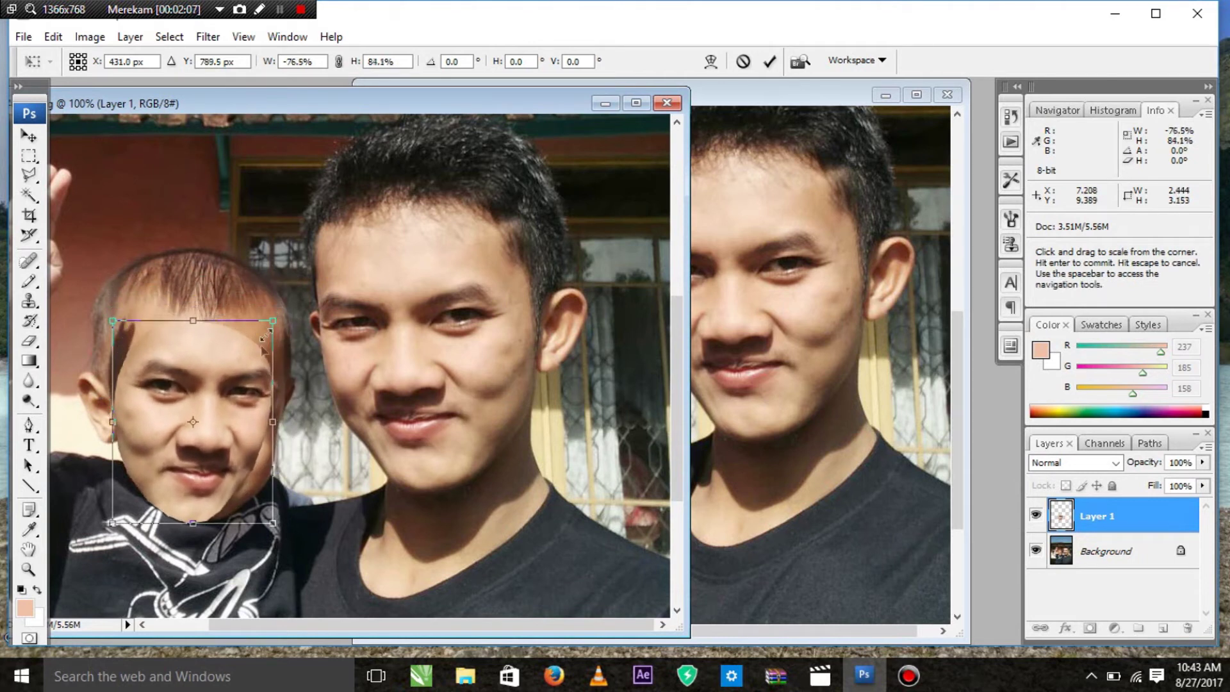
drag(235, 426, 250, 425)
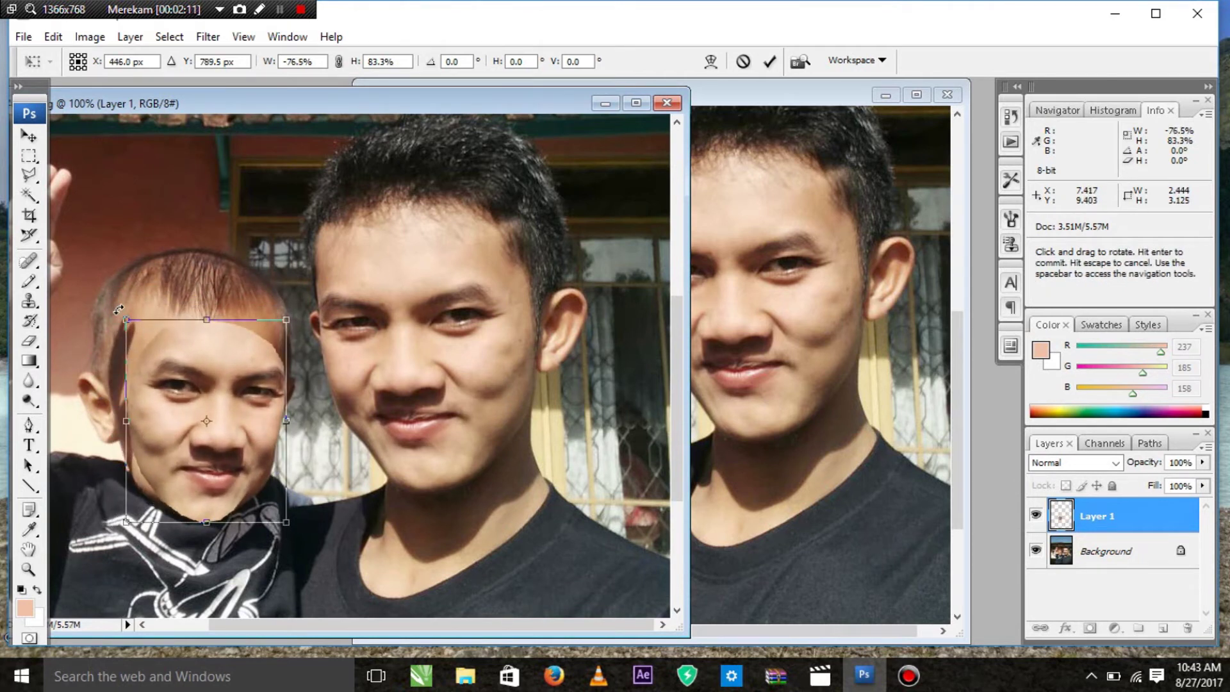
drag(117, 312, 112, 317)
drag(125, 425, 122, 425)
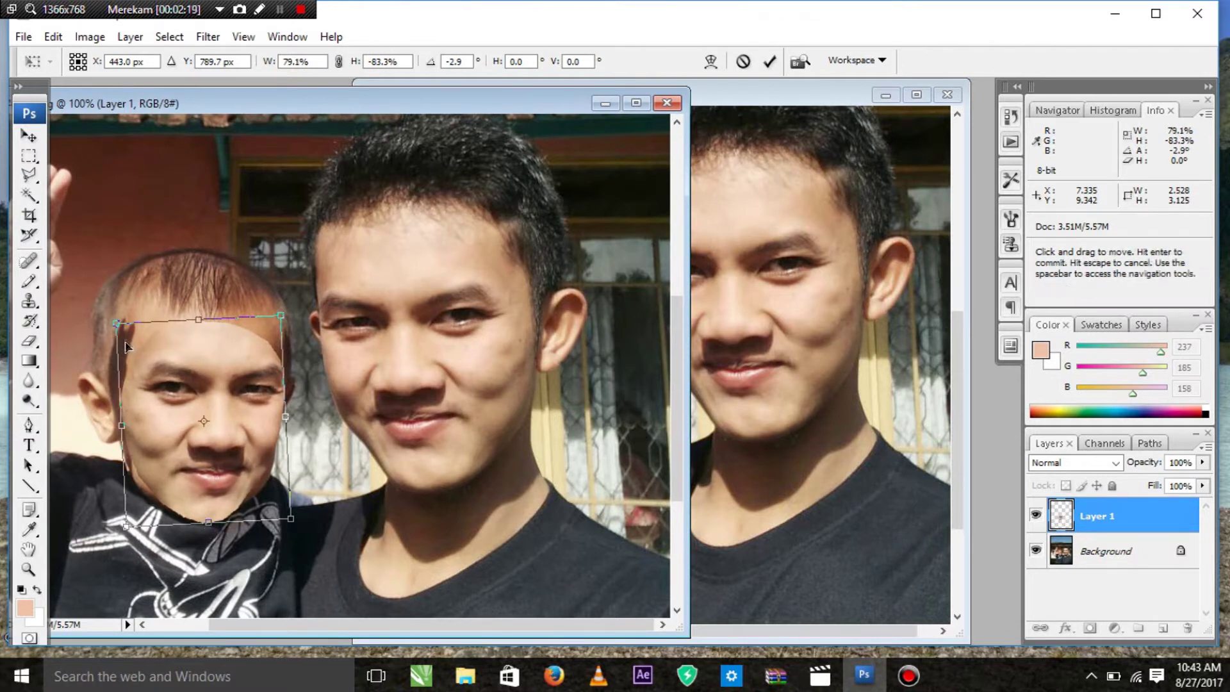
drag(116, 323, 121, 327)
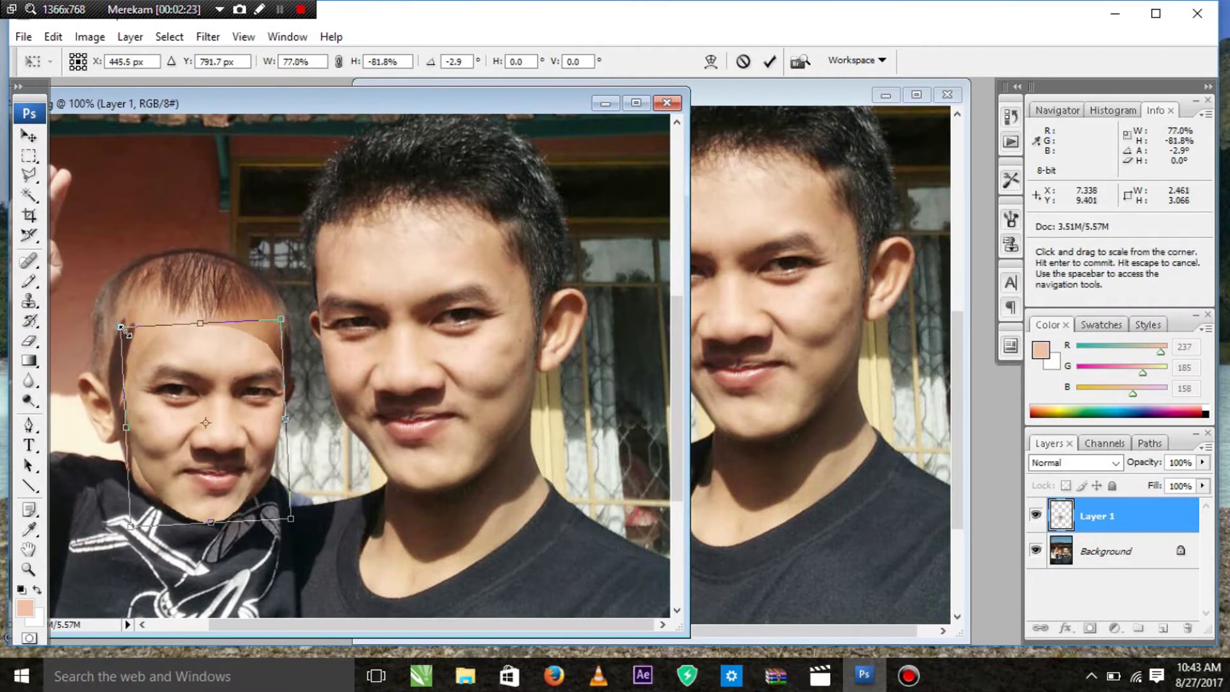
Fine-tune the face's position and size over the baby's head and commit the transform.
drag(164, 366, 166, 370)
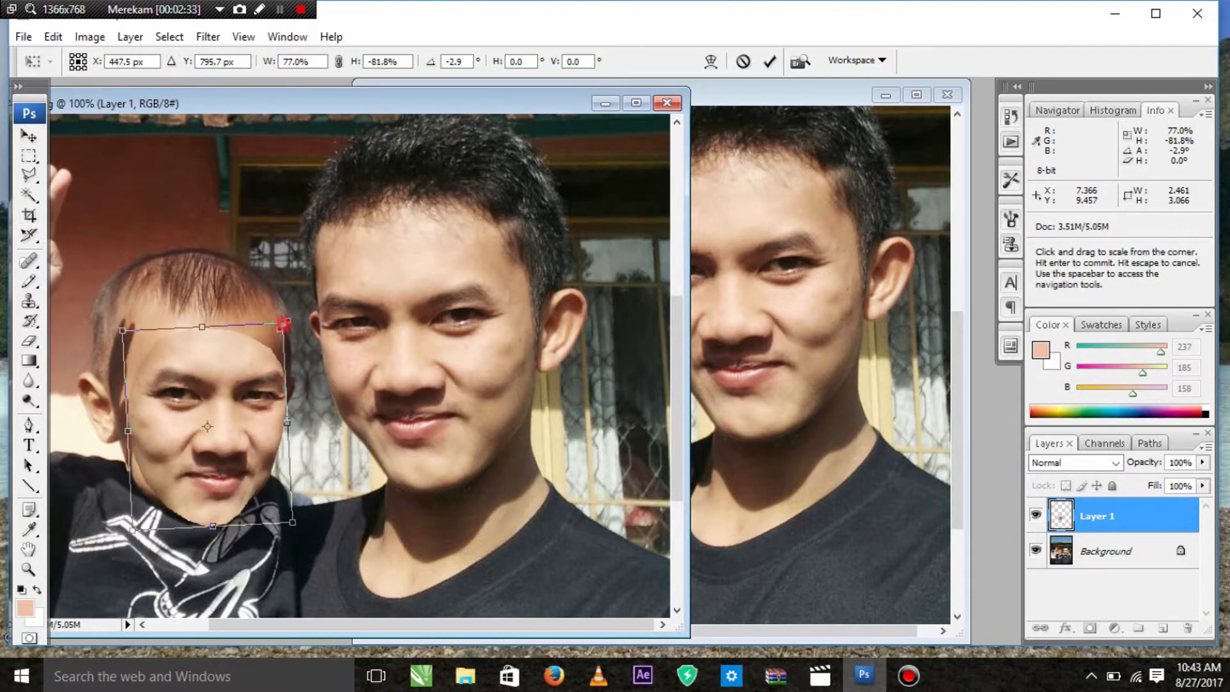
drag(284, 322, 279, 326)
mouse_move(257, 374)
mouse_down()
mouse_move(237, 384)
mouse_move(248, 384)
mouse_up()
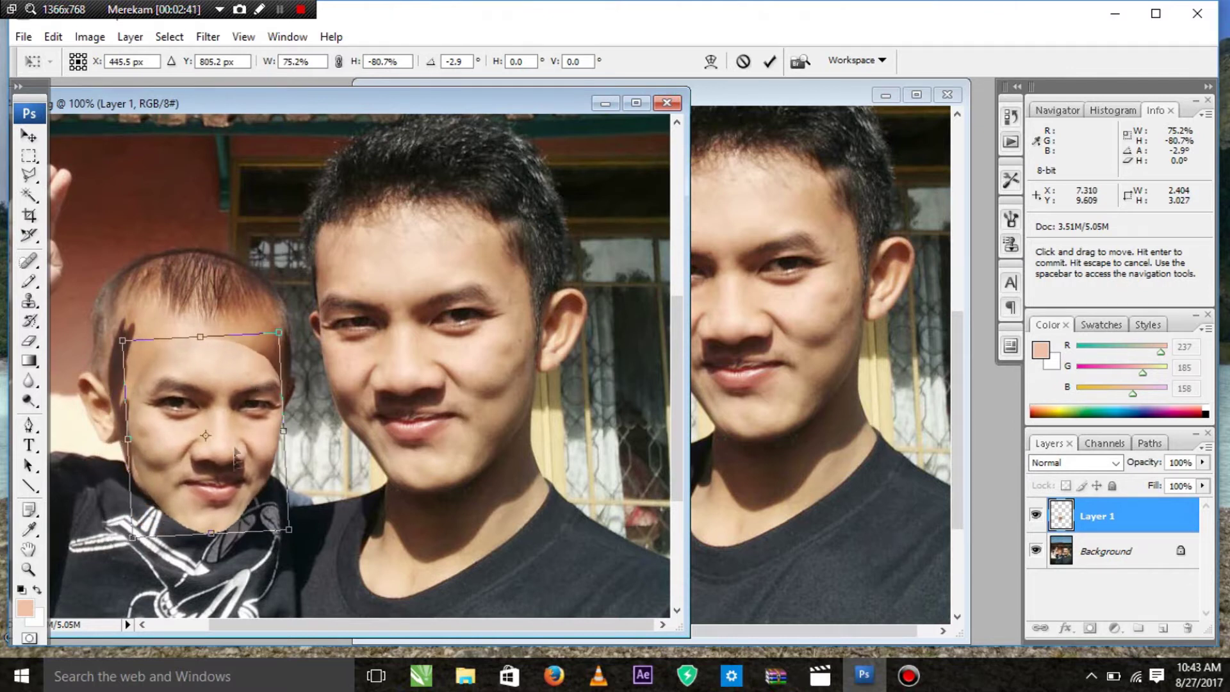
drag(201, 336, 199, 340)
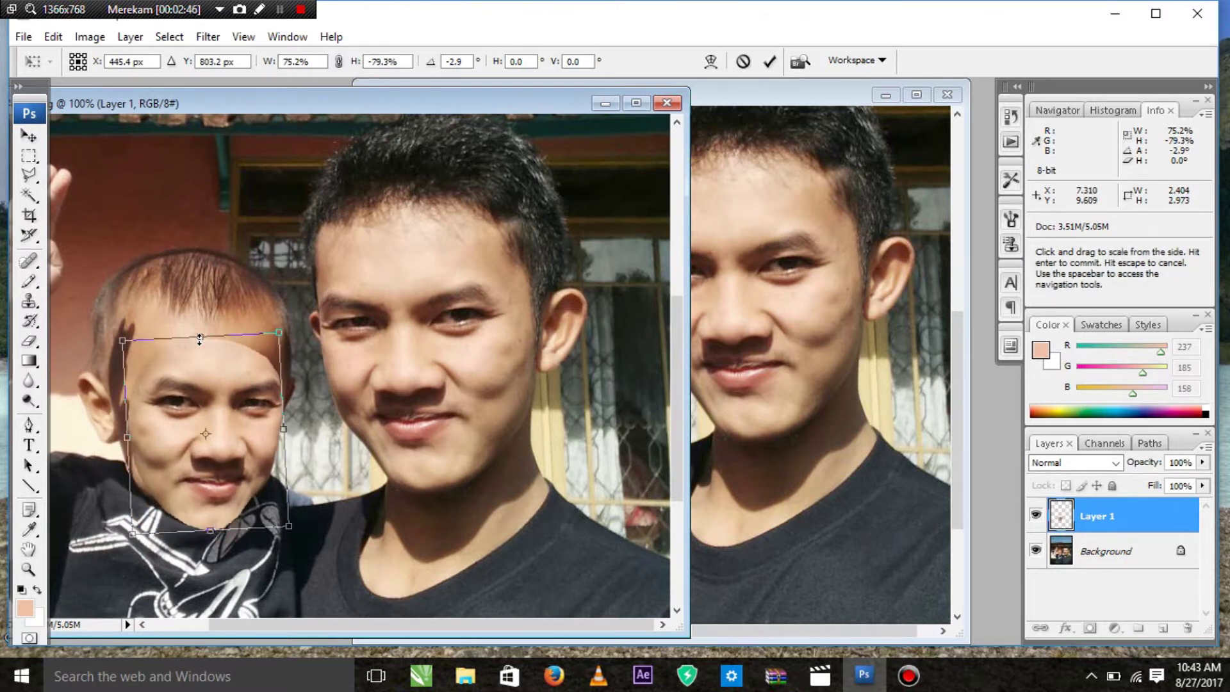
drag(122, 338, 121, 340)
scroll(152, 386, down, 3)
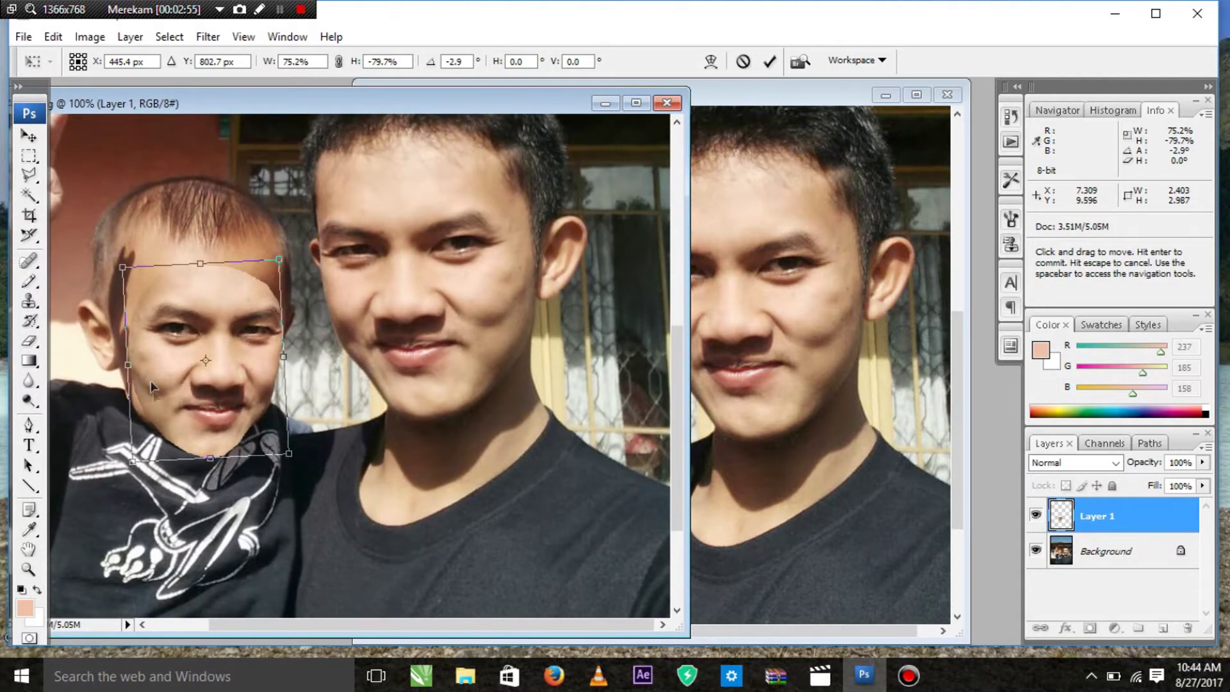
key(Return)
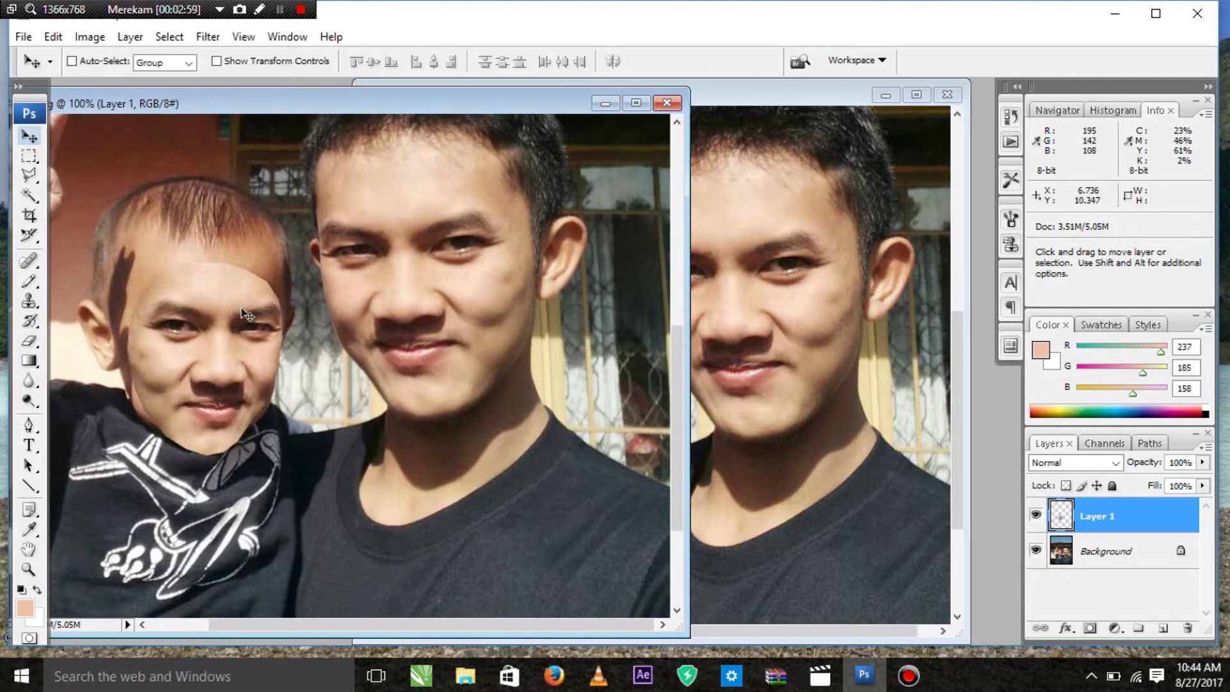
Darken the pasted man's face slightly with a Curves adjustment.
key(ctrl+m)
drag(1012, 293, 1013, 296)
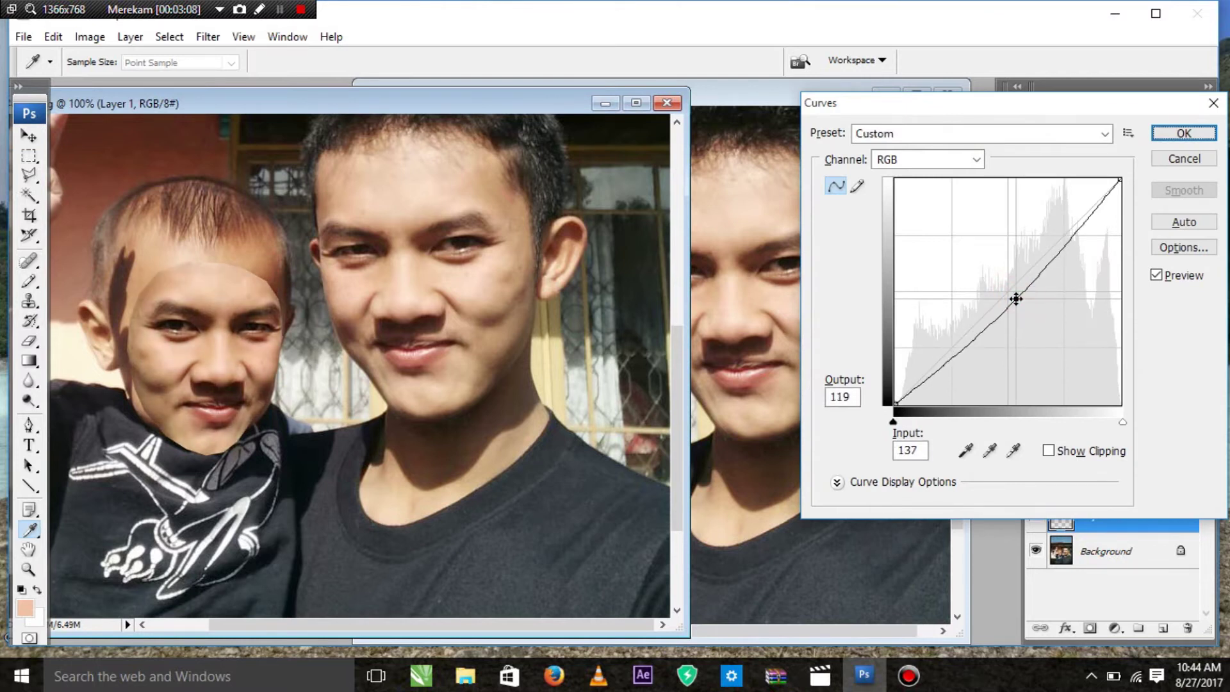
click(1178, 136)
click(29, 341)
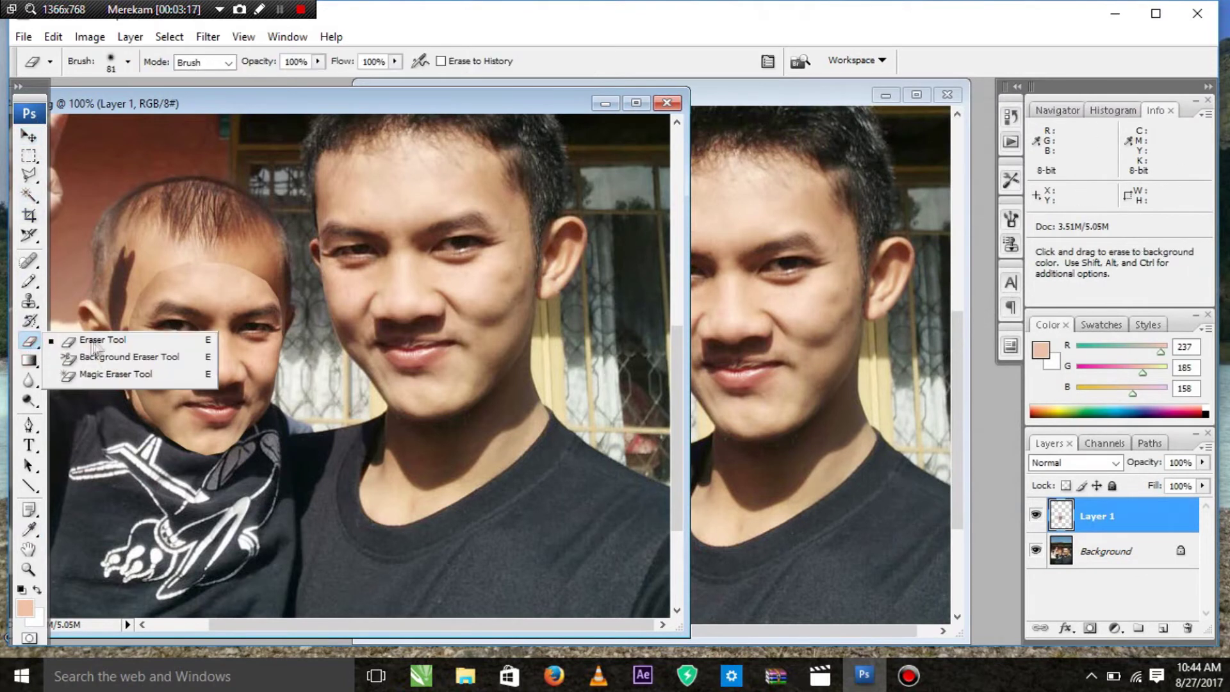
Erase the pasted face's hard edges along the temple, cheek, jaw and neck.
click(128, 61)
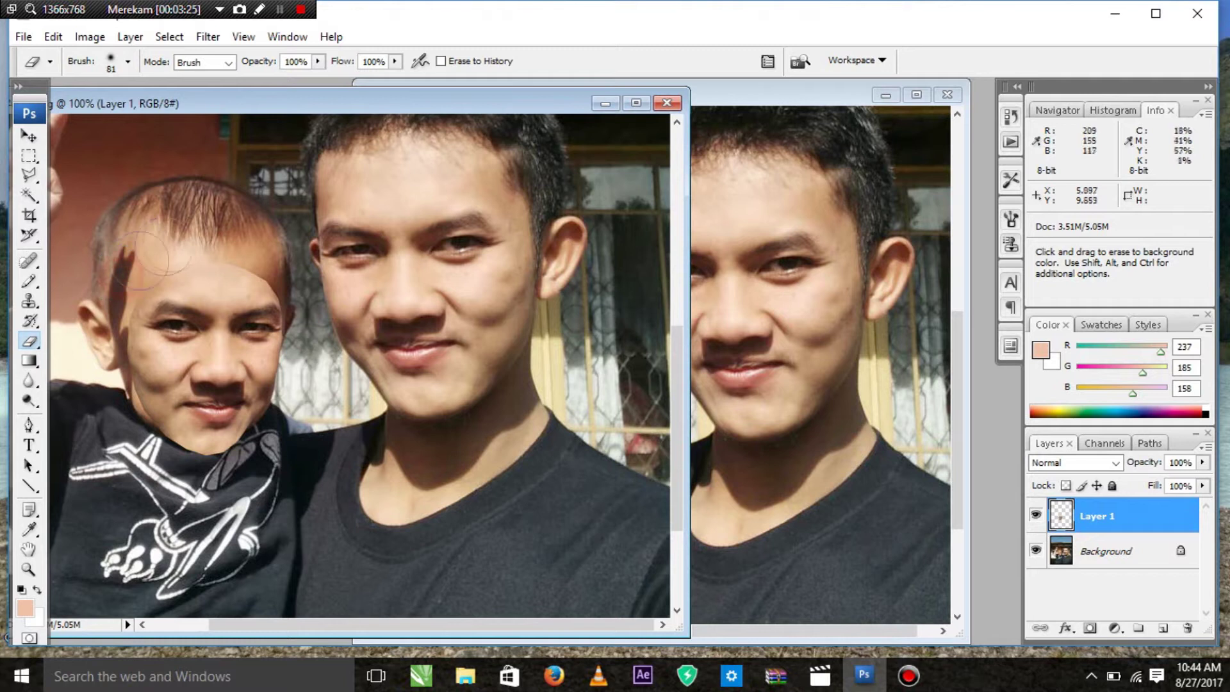
drag(221, 244, 283, 265)
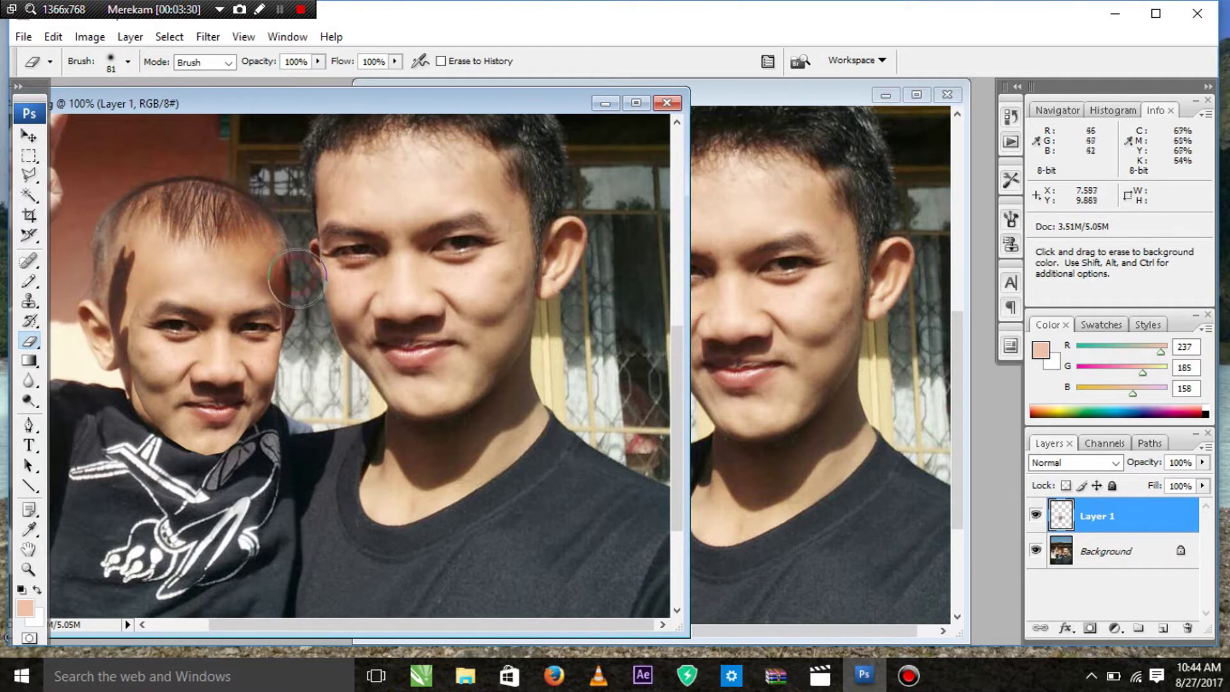
drag(301, 290, 308, 339)
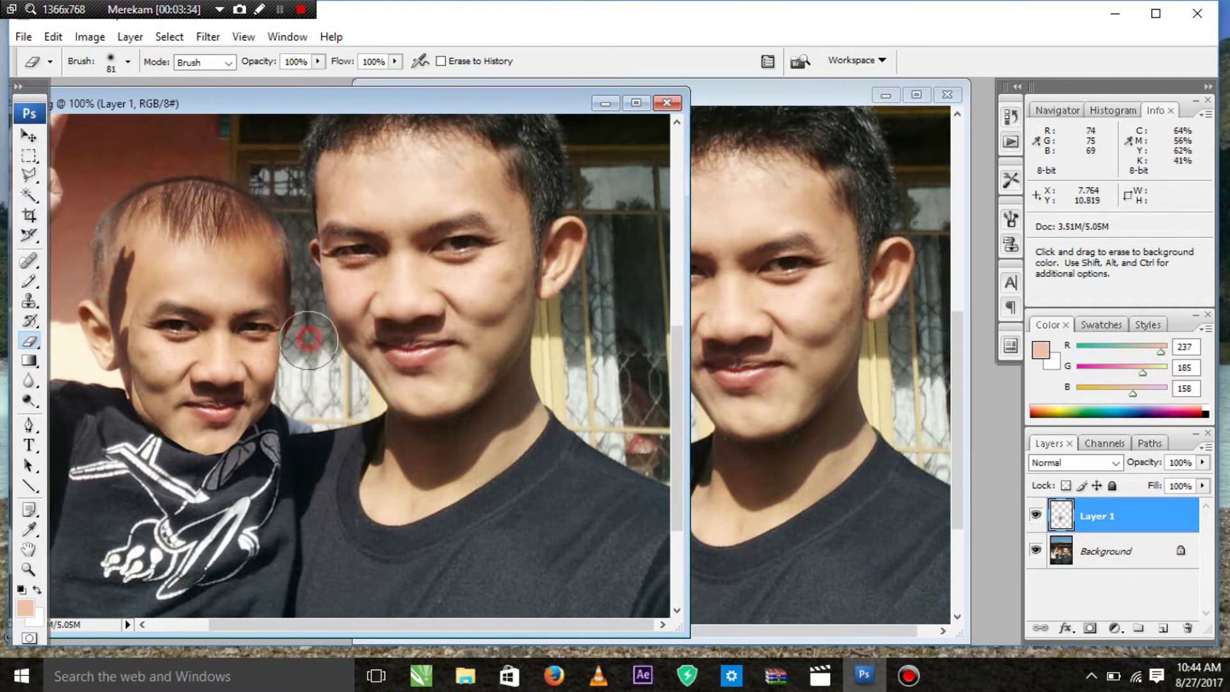
mouse_move(299, 399)
mouse_down()
mouse_move(245, 460)
mouse_move(207, 473)
mouse_move(264, 447)
mouse_up()
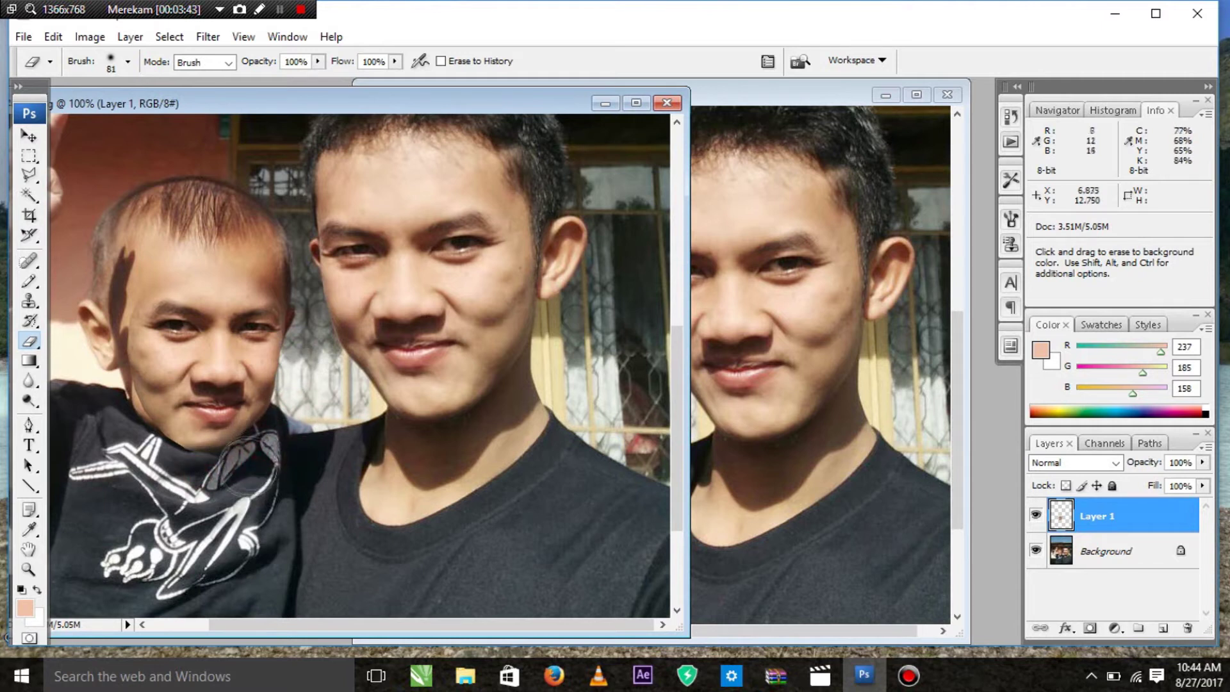
drag(170, 463, 142, 445)
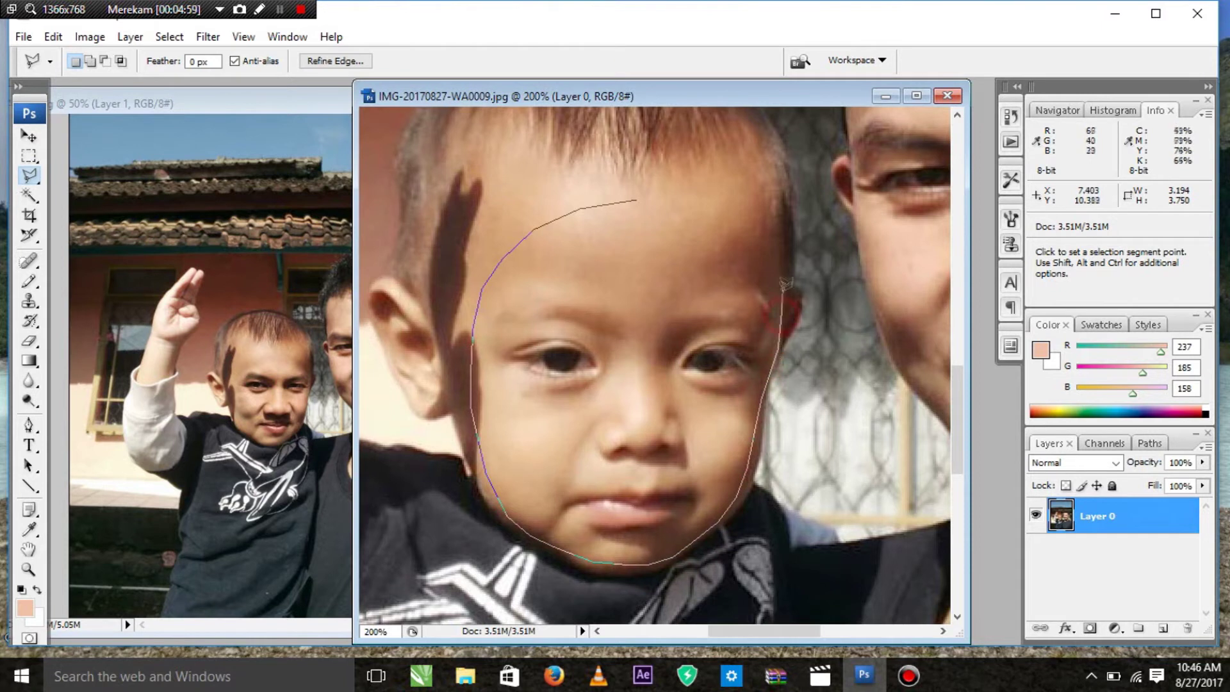
Drag the selected baby's face into the composite as Layer 2 and close its source without saving.
click(643, 194)
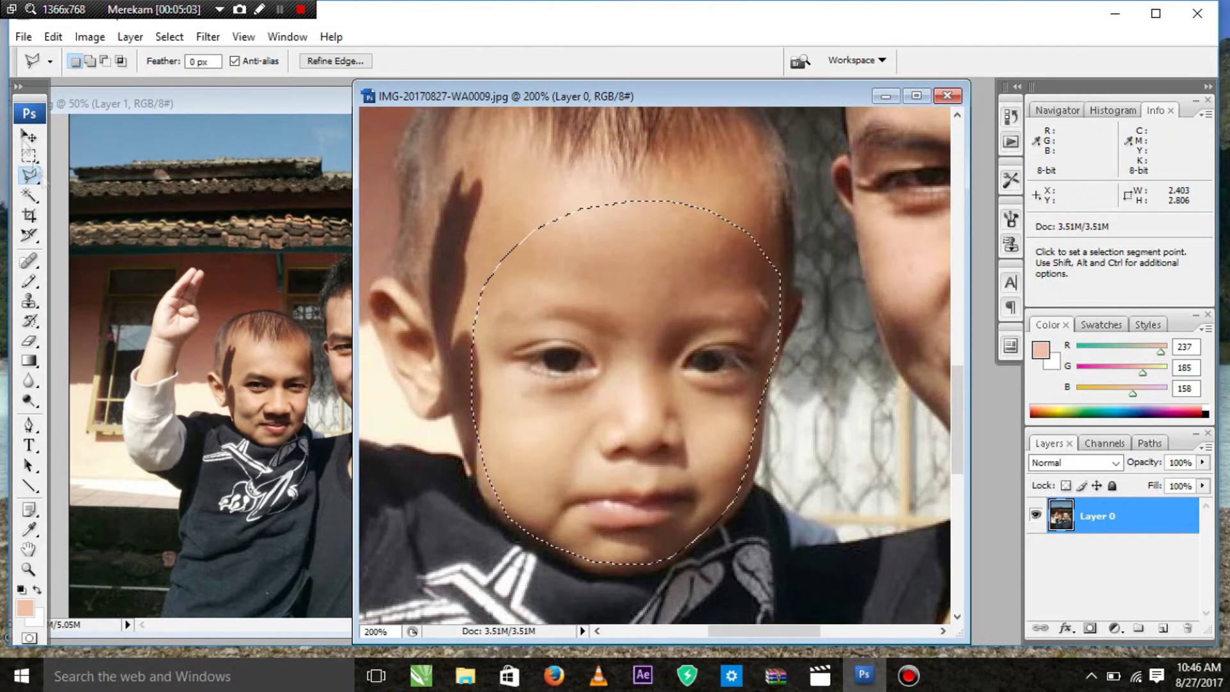
key(v)
drag(627, 385, 269, 304)
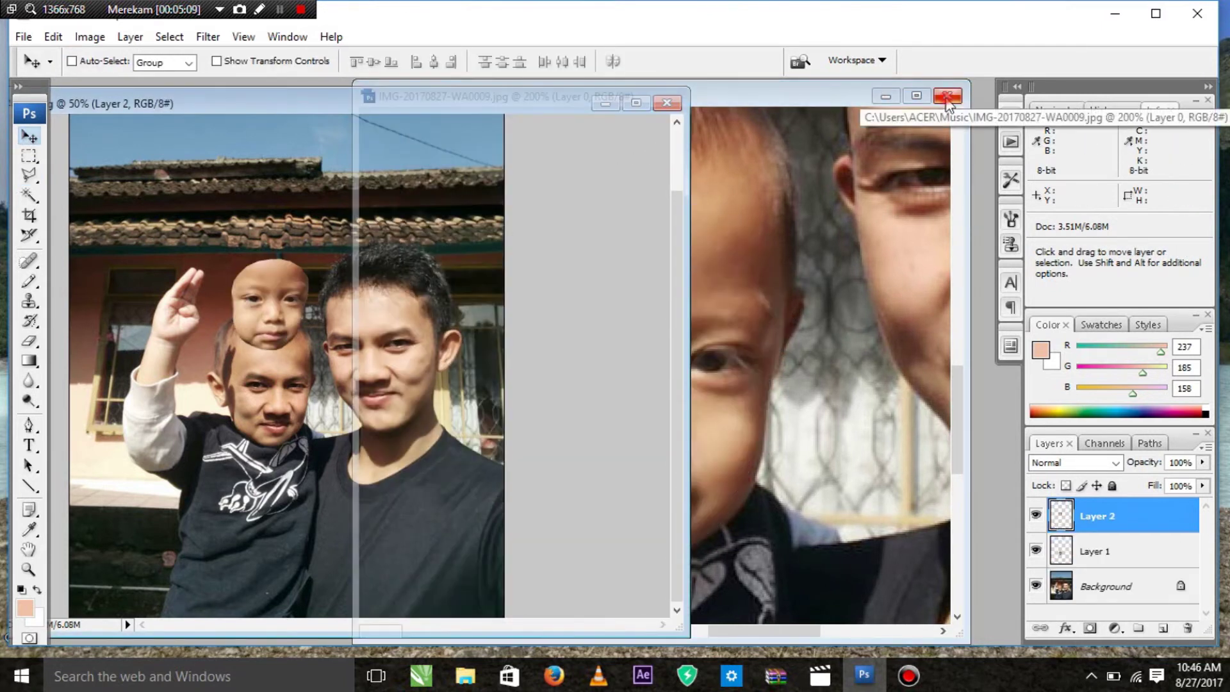
key(ctrl+w)
click(660, 265)
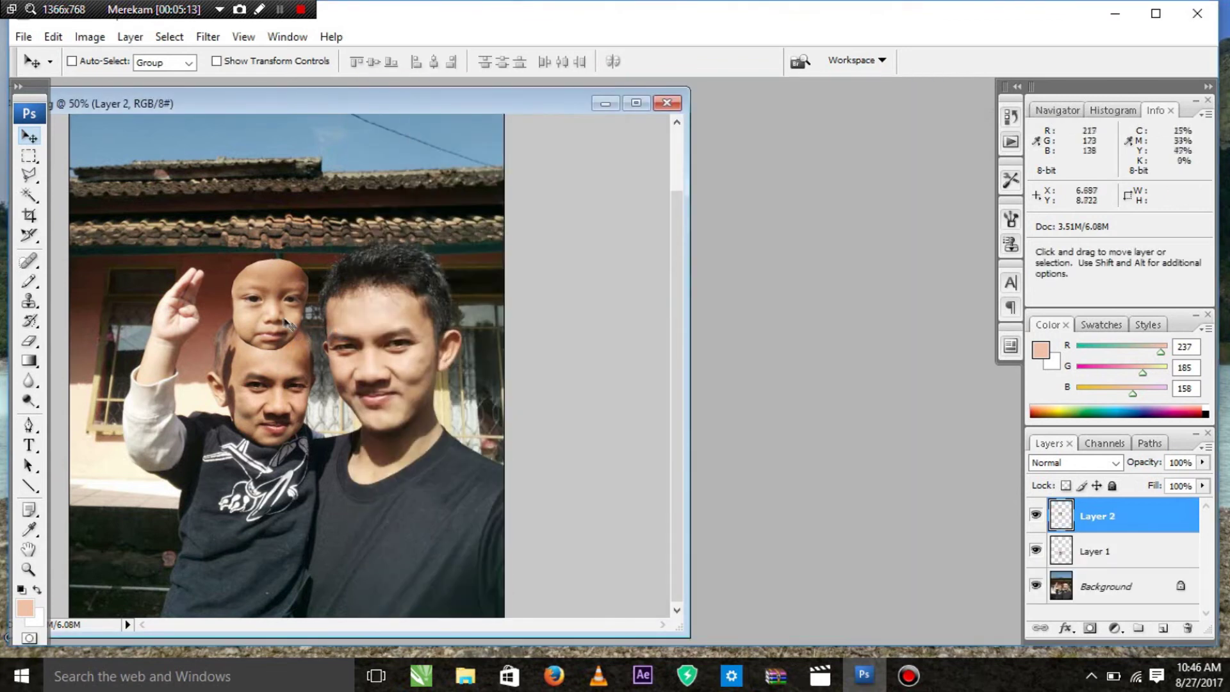
Move the baby's face layer onto the man's face.
drag(304, 352, 442, 417)
key(ctrl+plus)
key(ctrl+plus)
key(ctrl+plus)
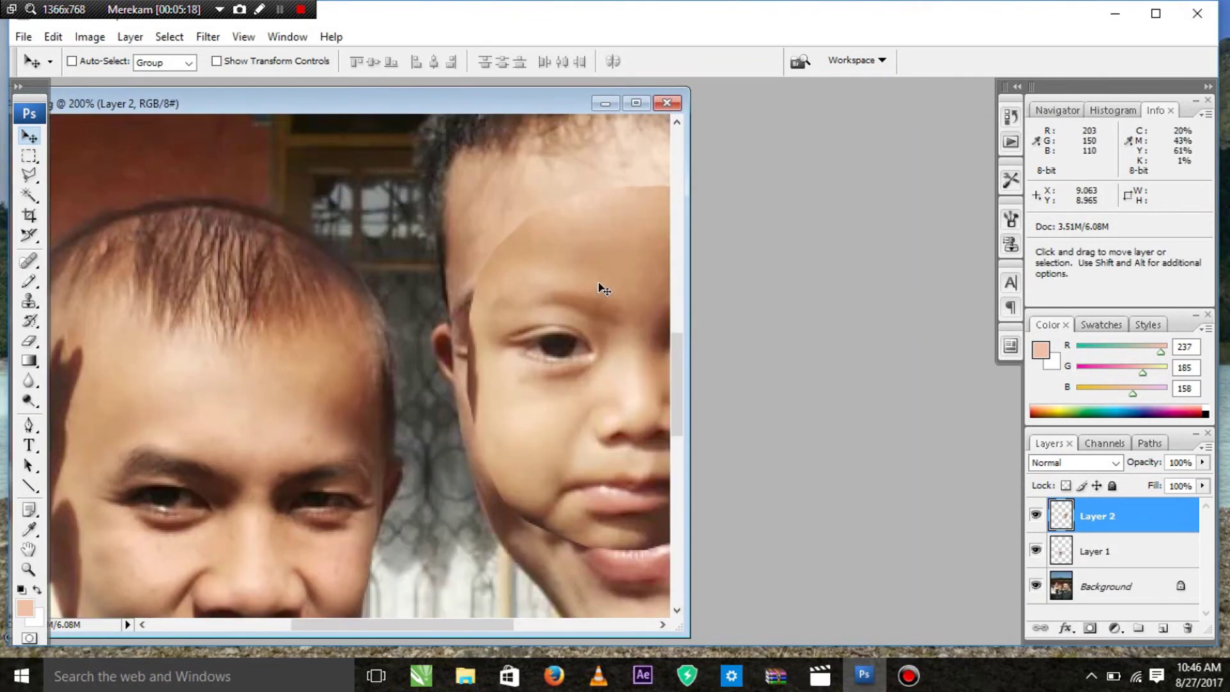
drag(476, 620, 547, 620)
drag(685, 636, 778, 643)
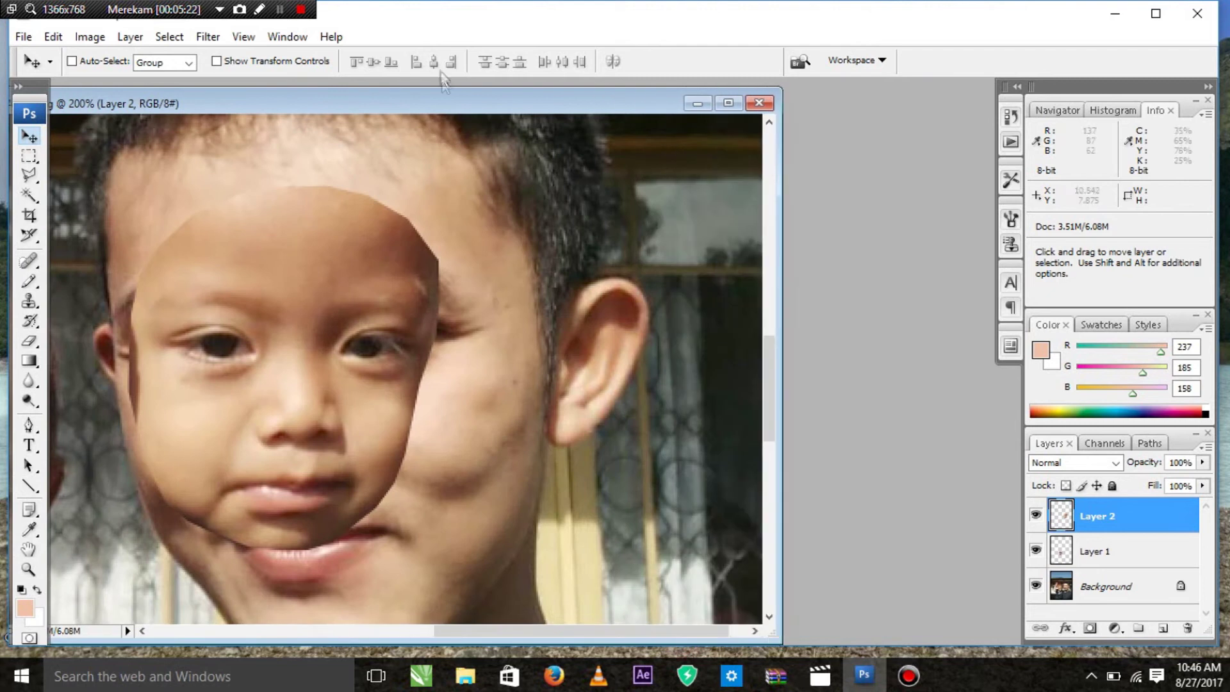
key(ctrl+minus)
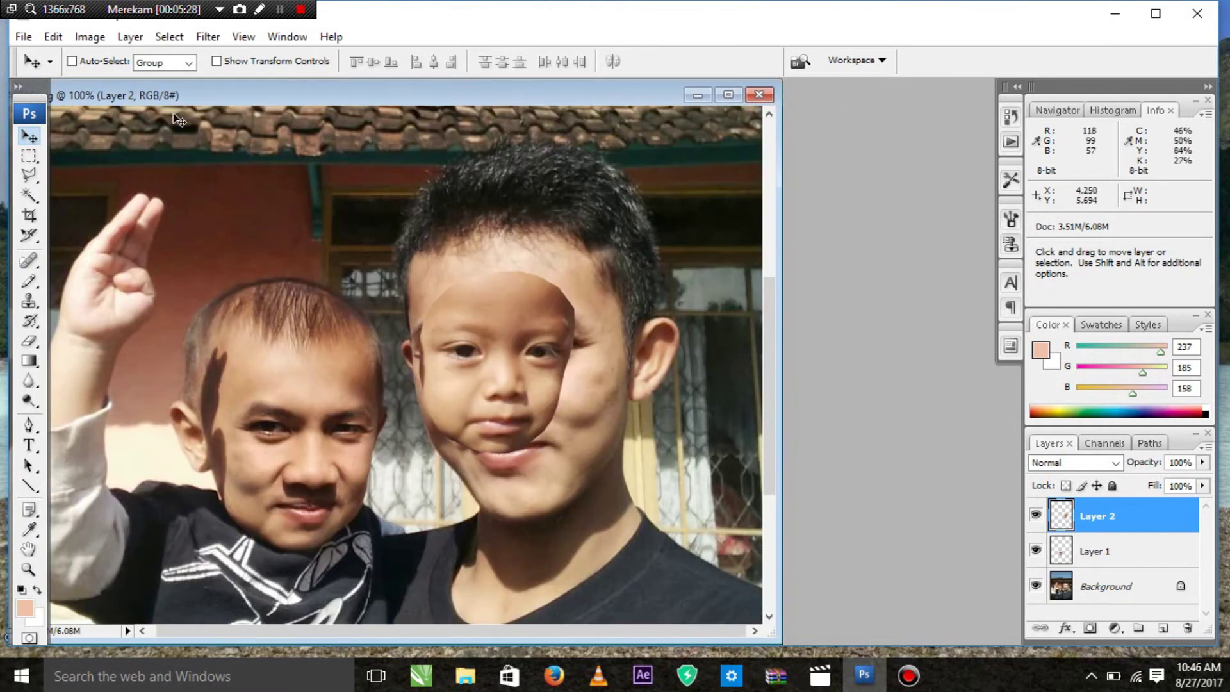
drag(458, 377, 479, 382)
Flip and scale the baby's face to about 138% by 150% over the man's face, then commit.
key(ctrl+t)
mouse_move(597, 469)
mouse_down()
mouse_move(616, 499)
mouse_move(256, 500)
mouse_up()
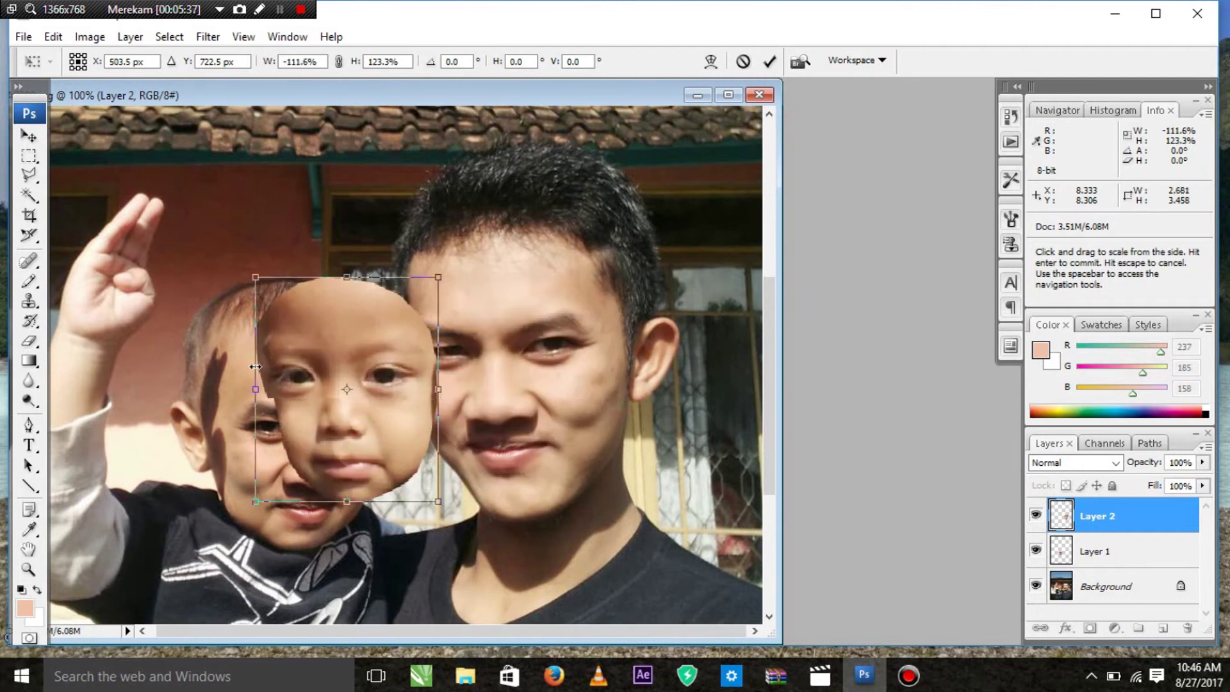
drag(404, 396, 476, 464)
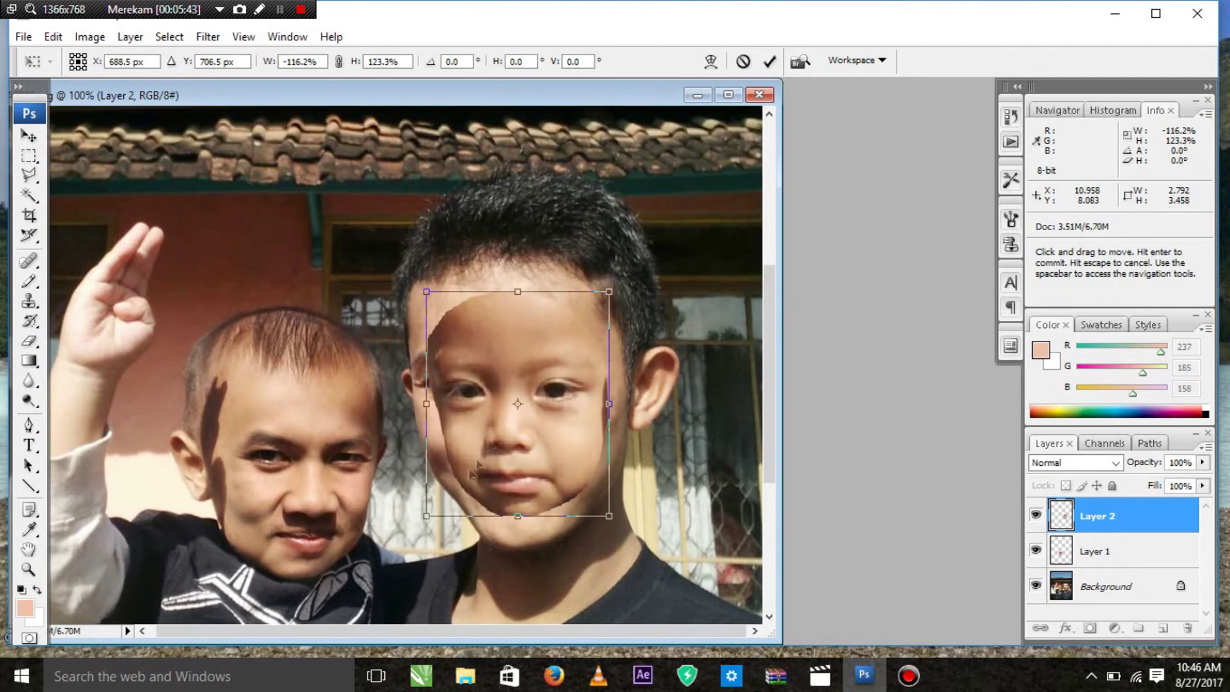
drag(426, 516, 410, 528)
drag(410, 292, 400, 269)
mouse_move(497, 356)
mouse_down()
mouse_move(510, 363)
mouse_move(491, 350)
mouse_up()
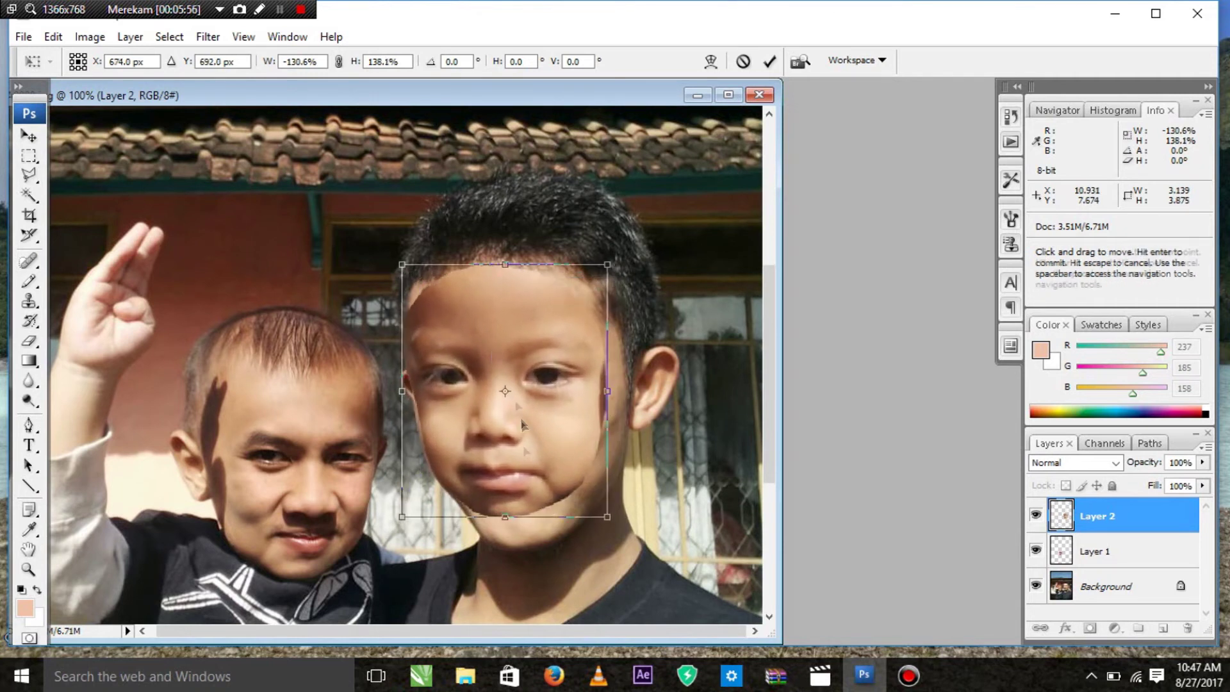
drag(607, 517, 619, 539)
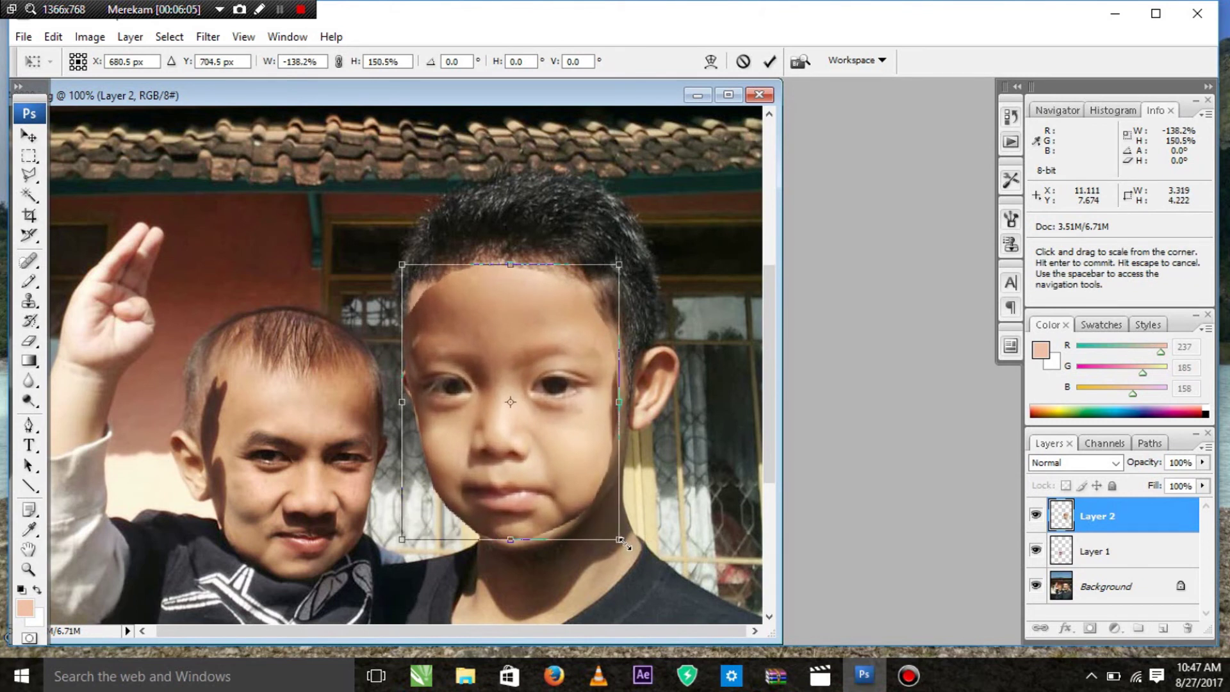
key(Return)
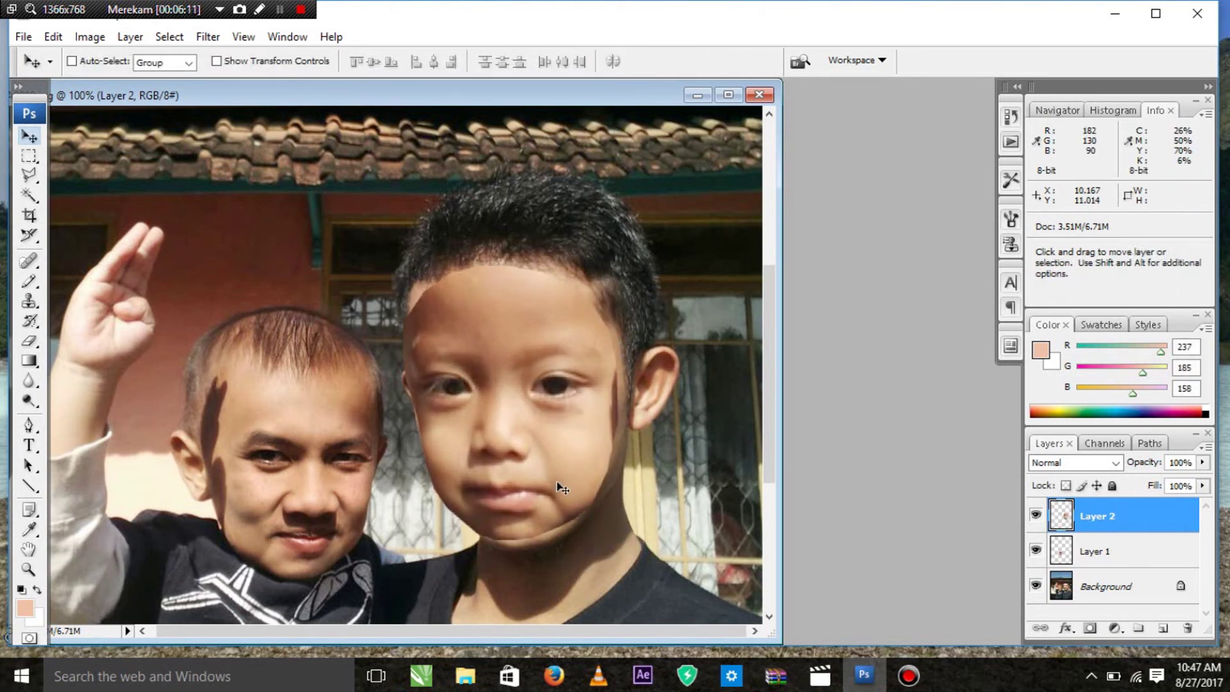
Lighten the baby's pasted face slightly by raising the RGB curve midpoint.
key(ctrl+m)
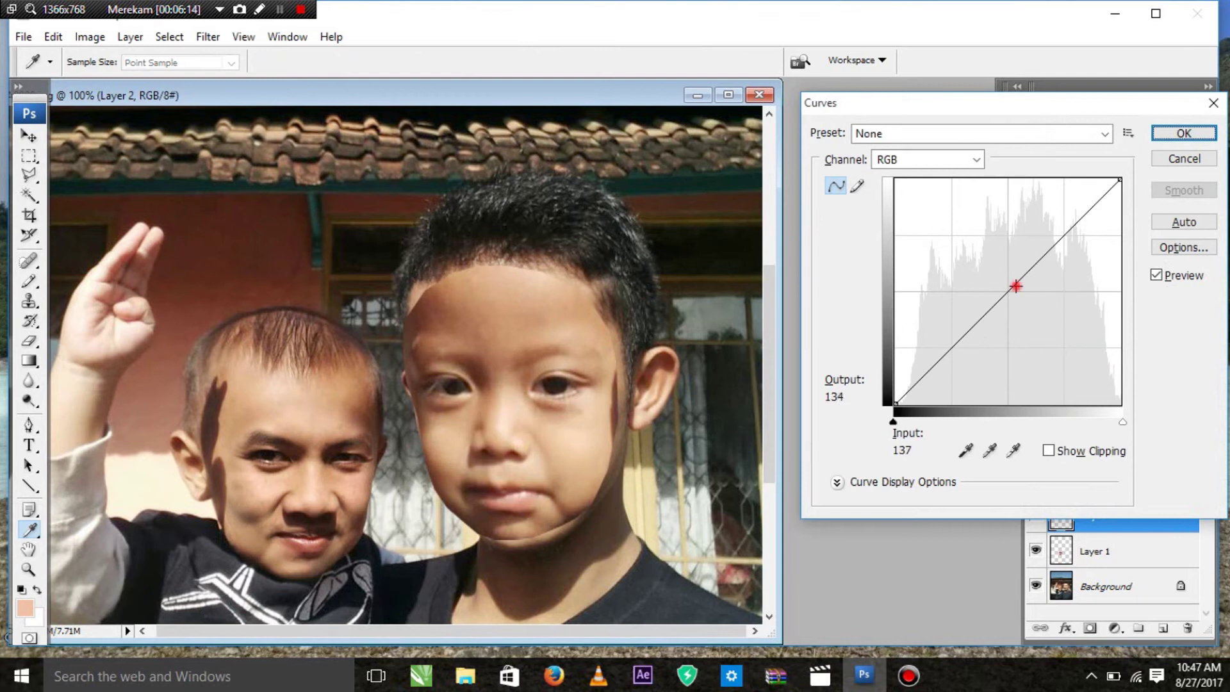
drag(1015, 286, 1005, 282)
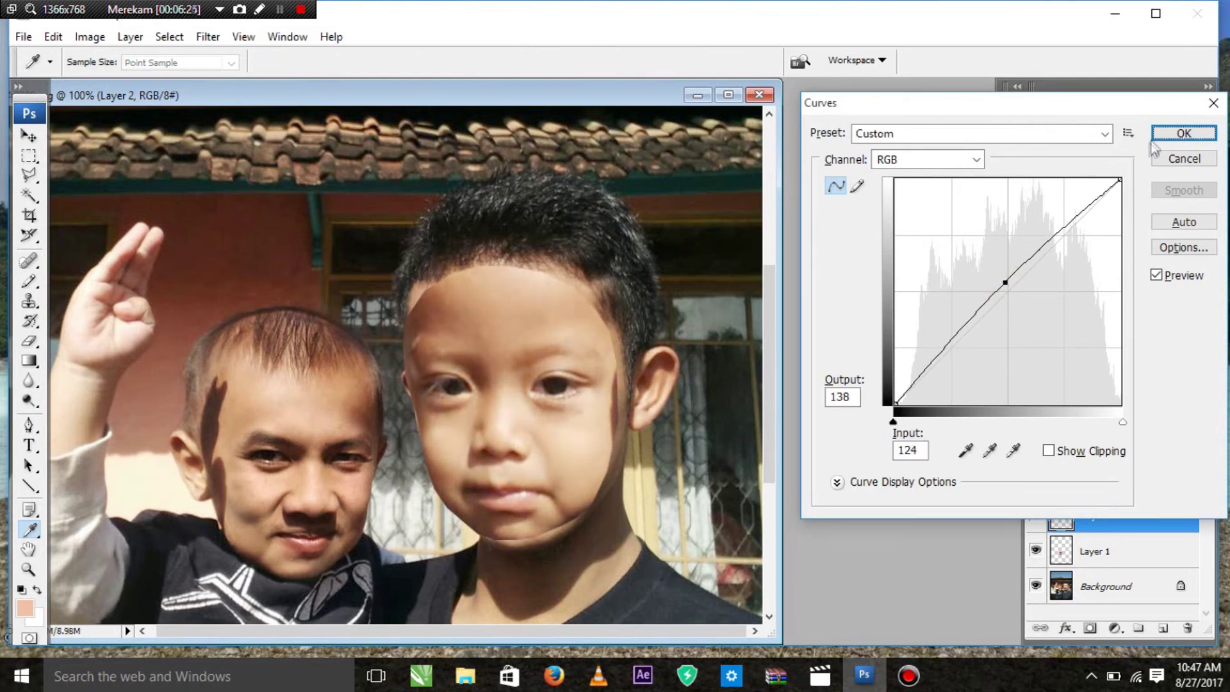
click(1159, 133)
drag(29, 341, 96, 339)
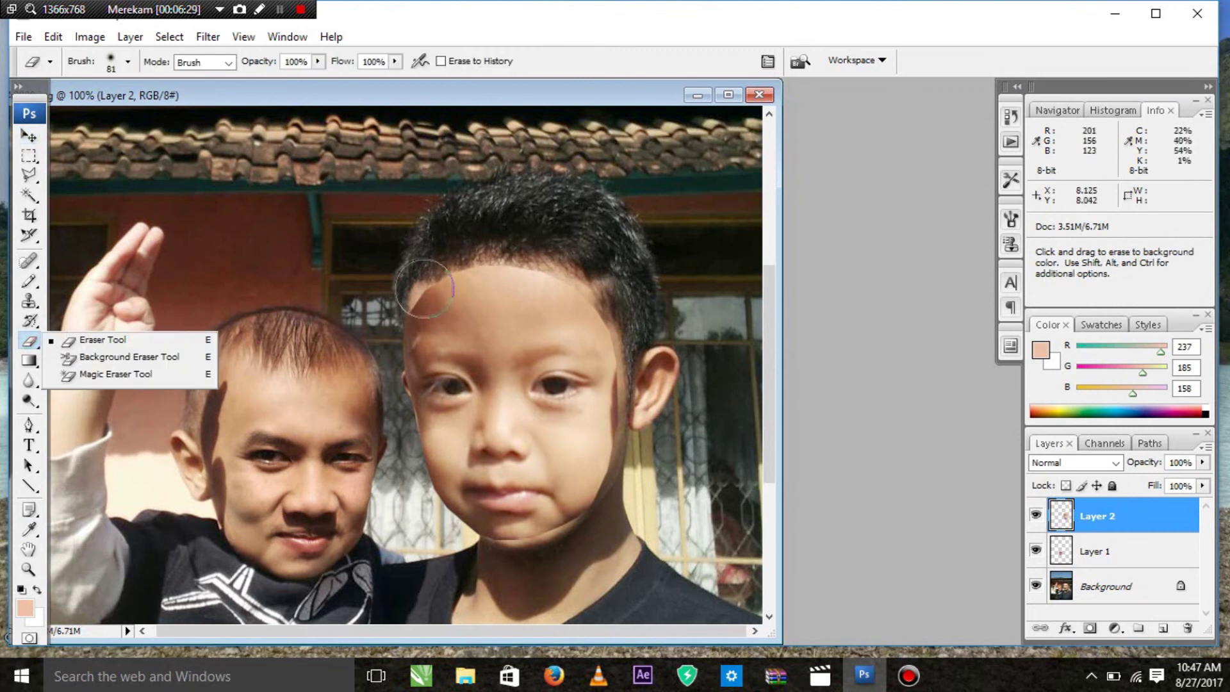
Erase the pasted baby face's edges along both hairlines, the ear, chin and neck.
click(428, 293)
drag(461, 257, 421, 276)
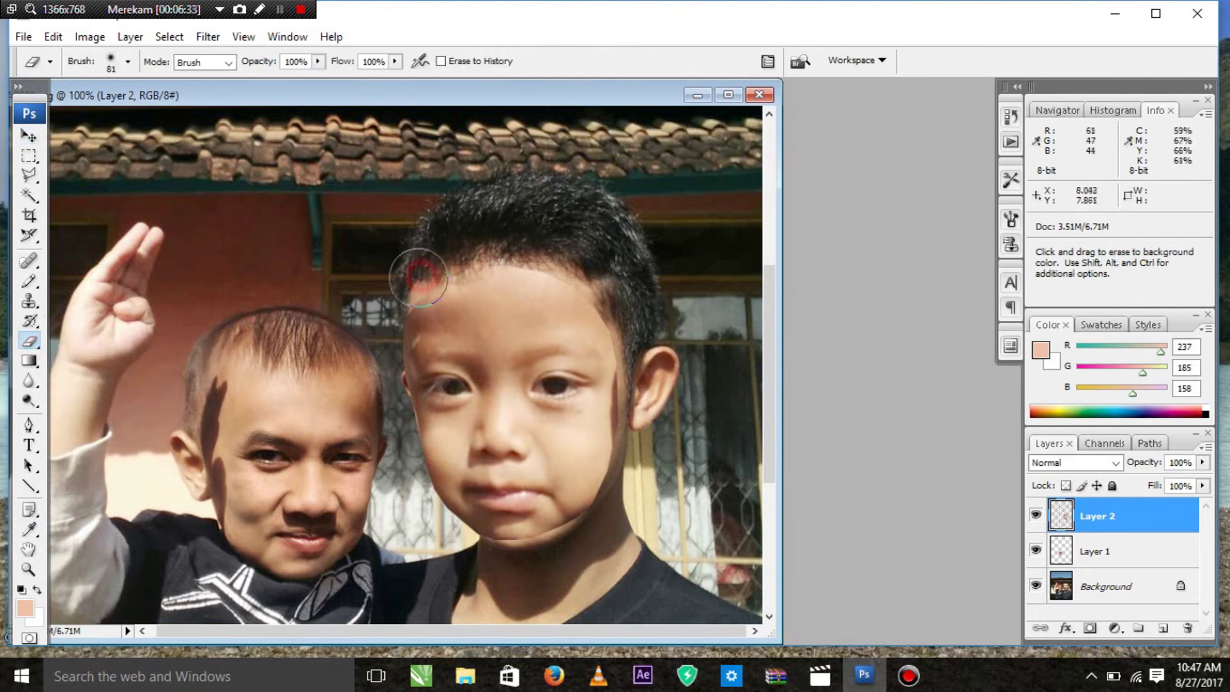
drag(523, 269, 625, 319)
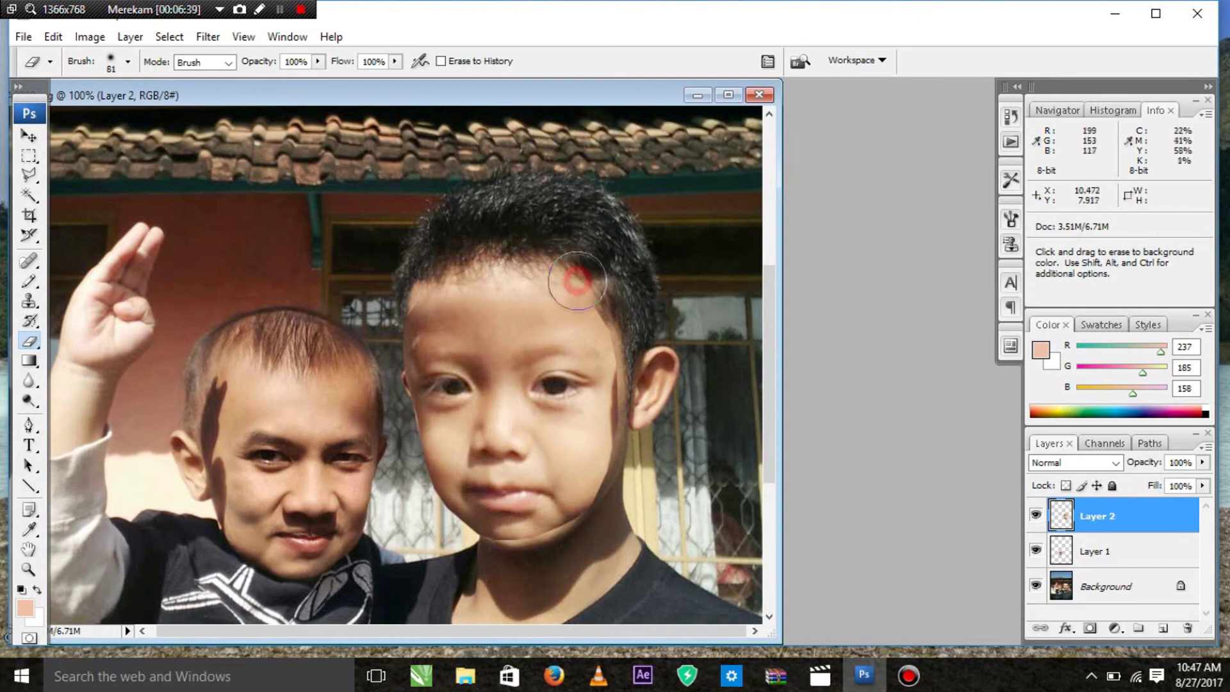
mouse_move(639, 397)
mouse_down()
mouse_move(609, 487)
mouse_move(622, 460)
mouse_up()
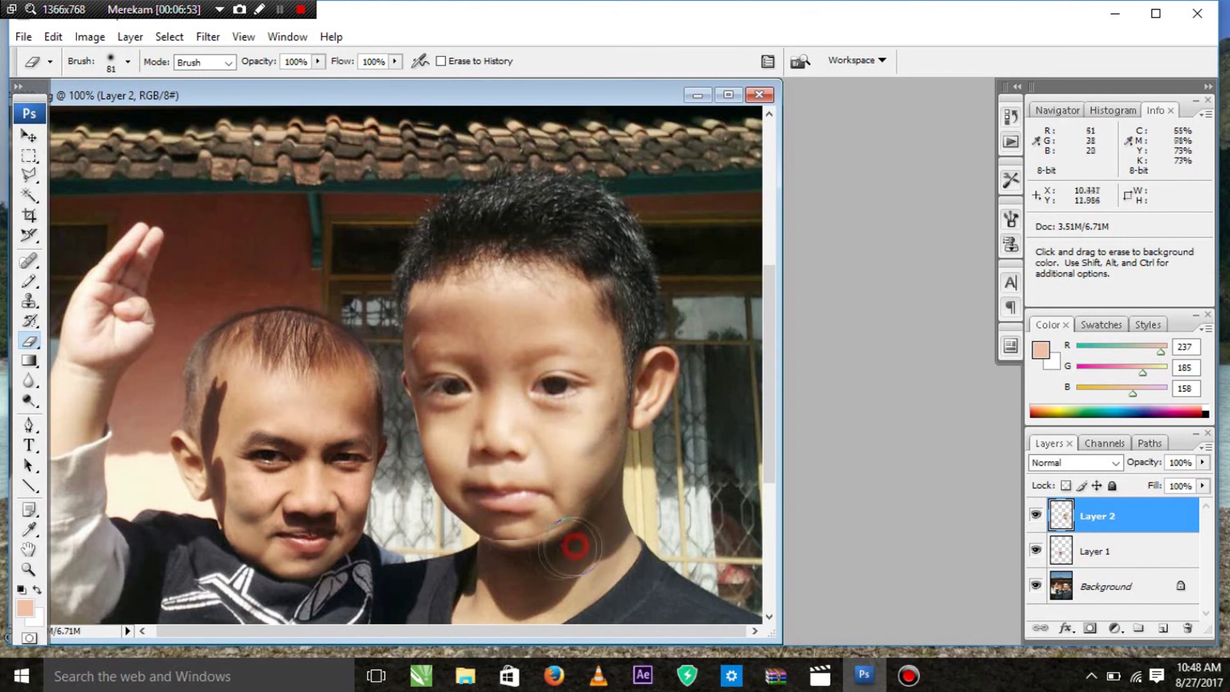
mouse_move(540, 560)
mouse_down()
mouse_move(442, 544)
mouse_move(410, 487)
mouse_move(438, 533)
mouse_up()
drag(379, 389, 376, 360)
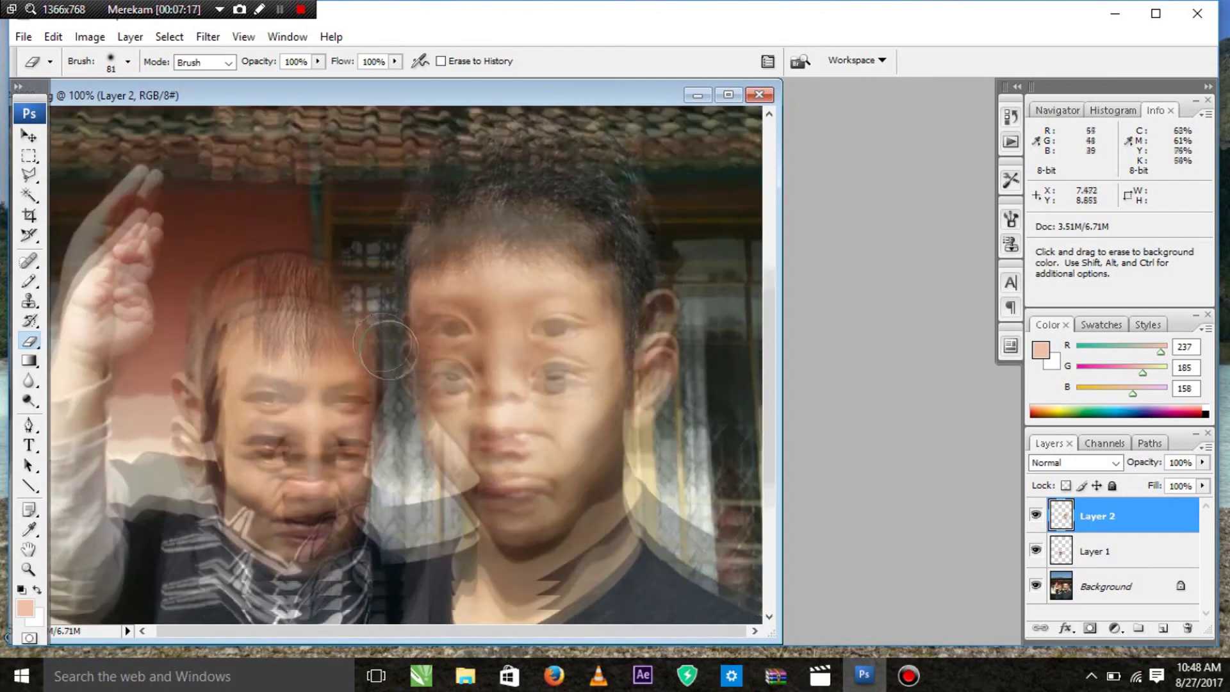